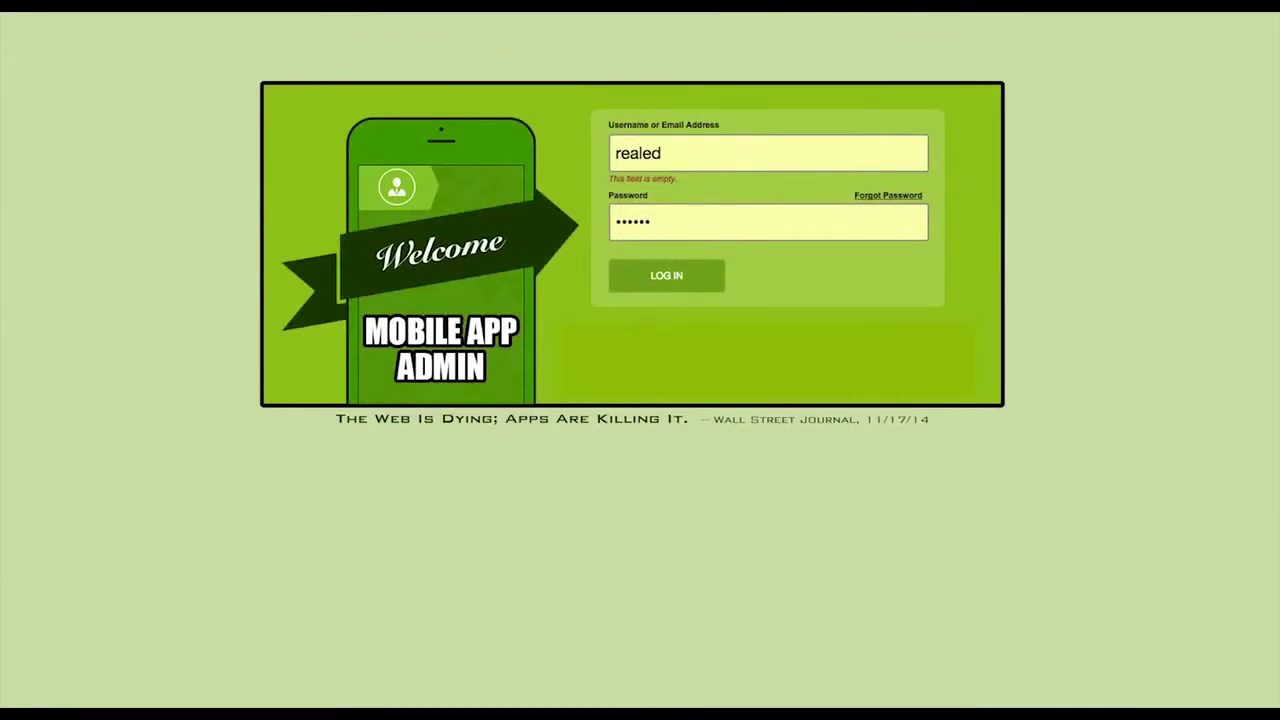
Log in to Mobile App Admin with the account's username and password.
click(684, 275)
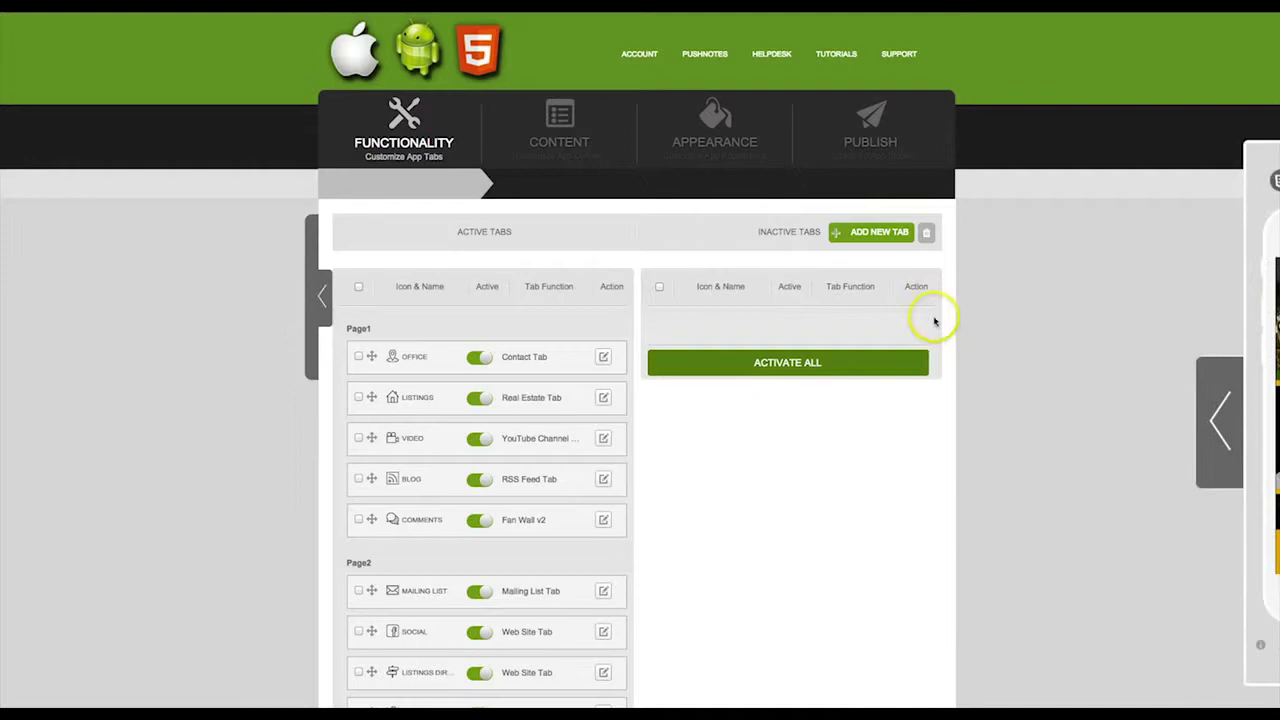
Add and save a new tab titled 'Loyalty Rewards' with the Loyalty Tab function and dollar coin icon.
click(869, 234)
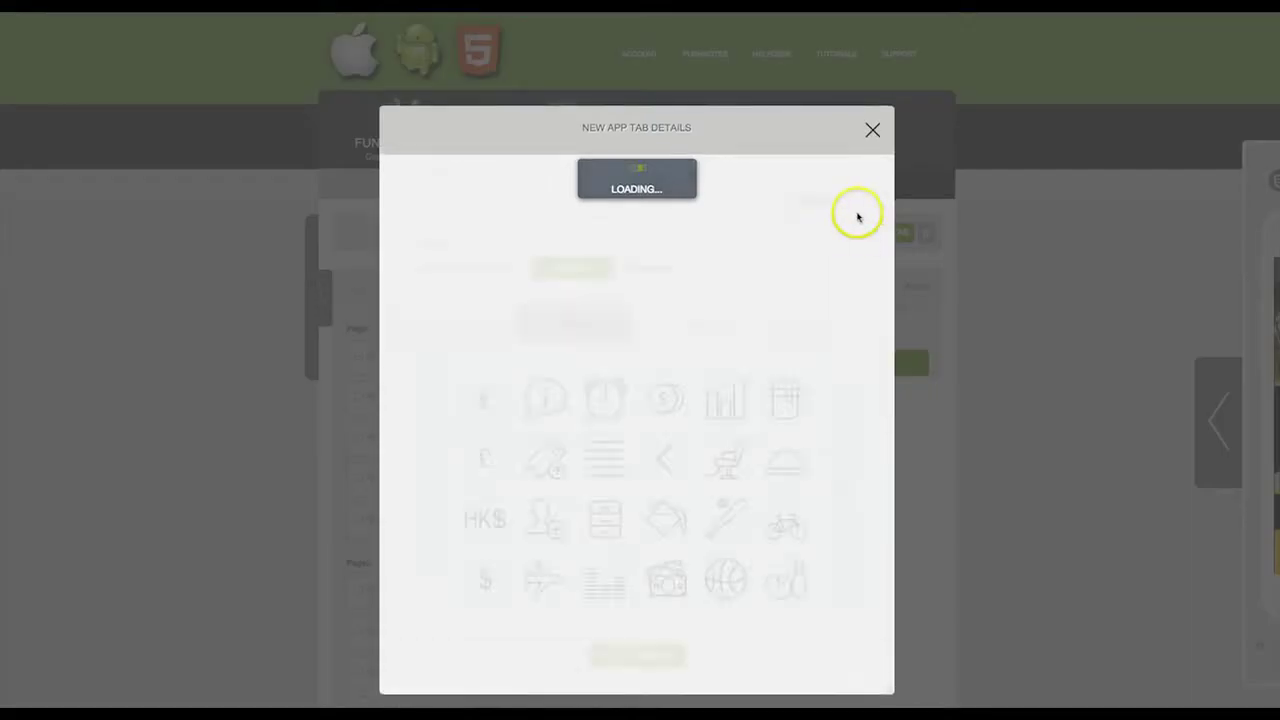
click(462, 200)
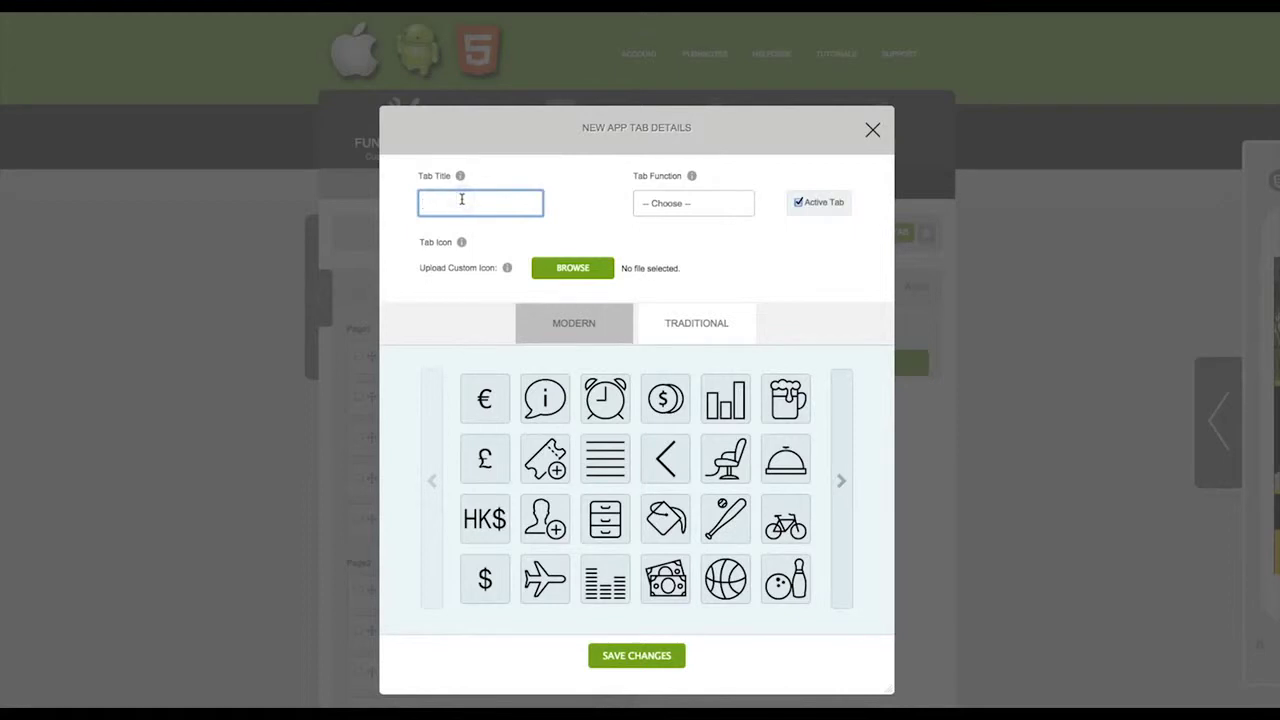
text(Loyalty)
click(455, 243)
click(692, 205)
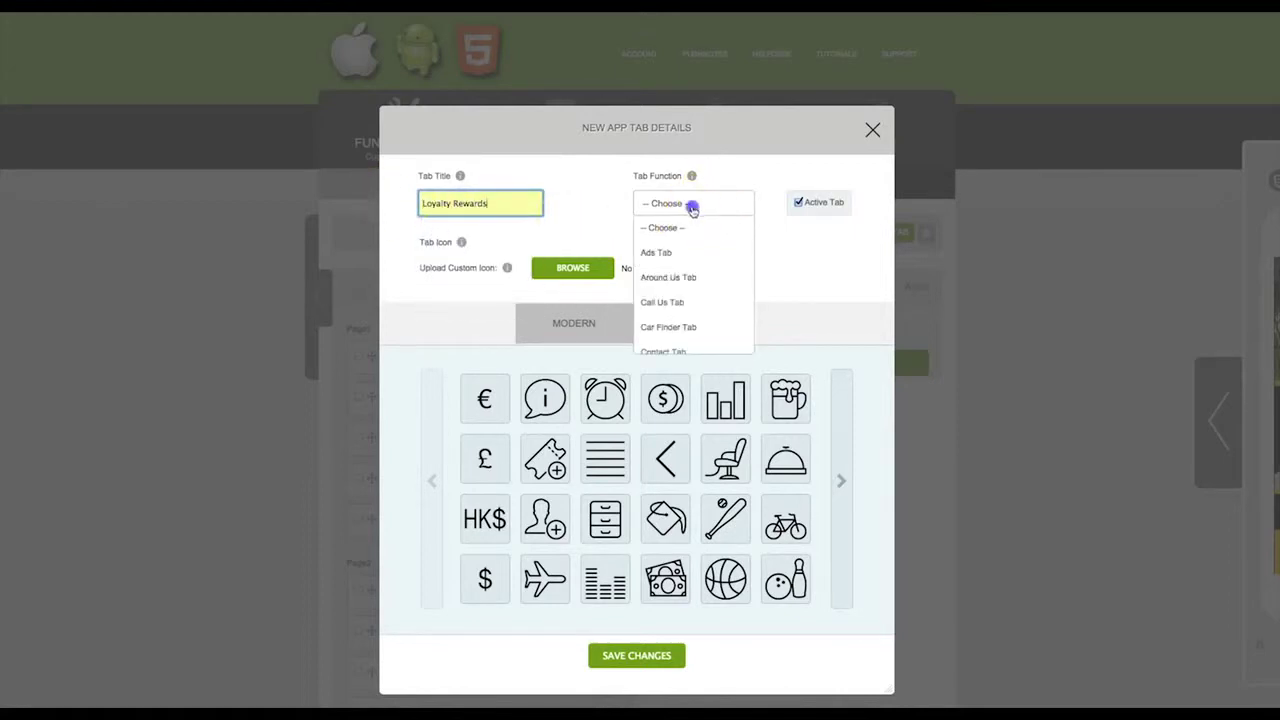
scroll(692, 265, down, 3)
scroll(690, 278, down, 2)
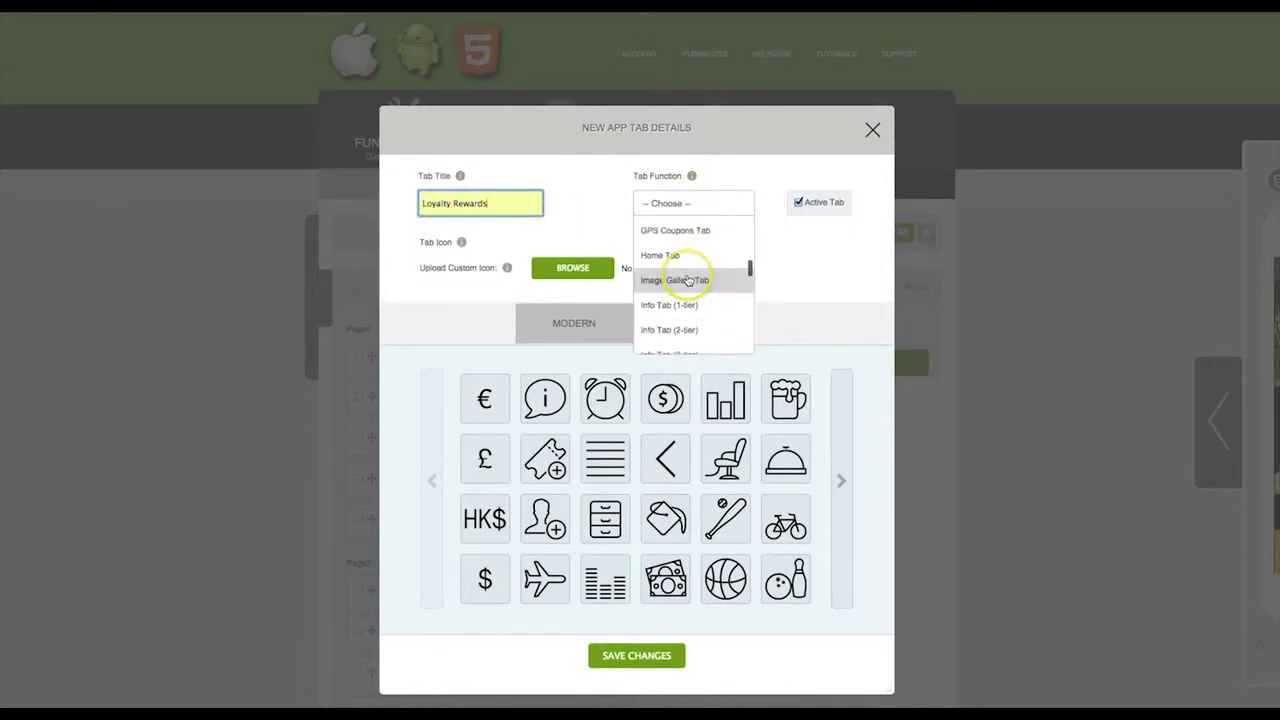
scroll(688, 281, down, 1)
scroll(688, 280, down, 2)
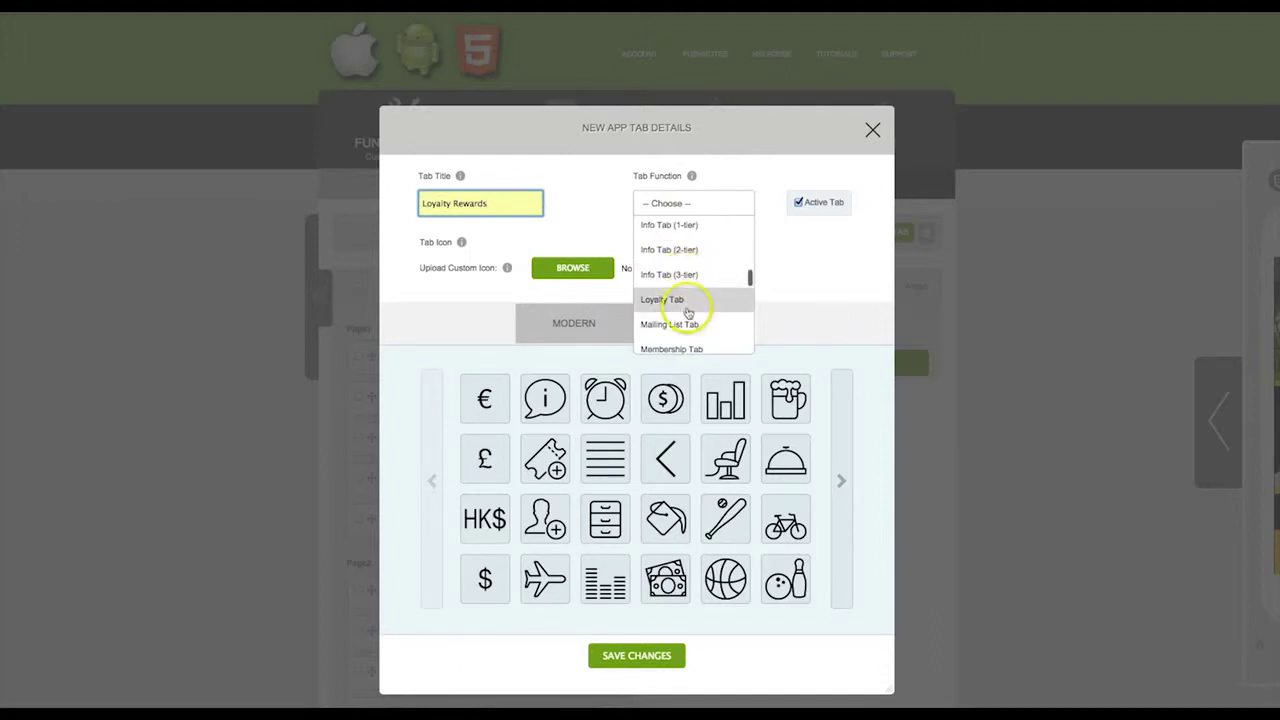
click(684, 300)
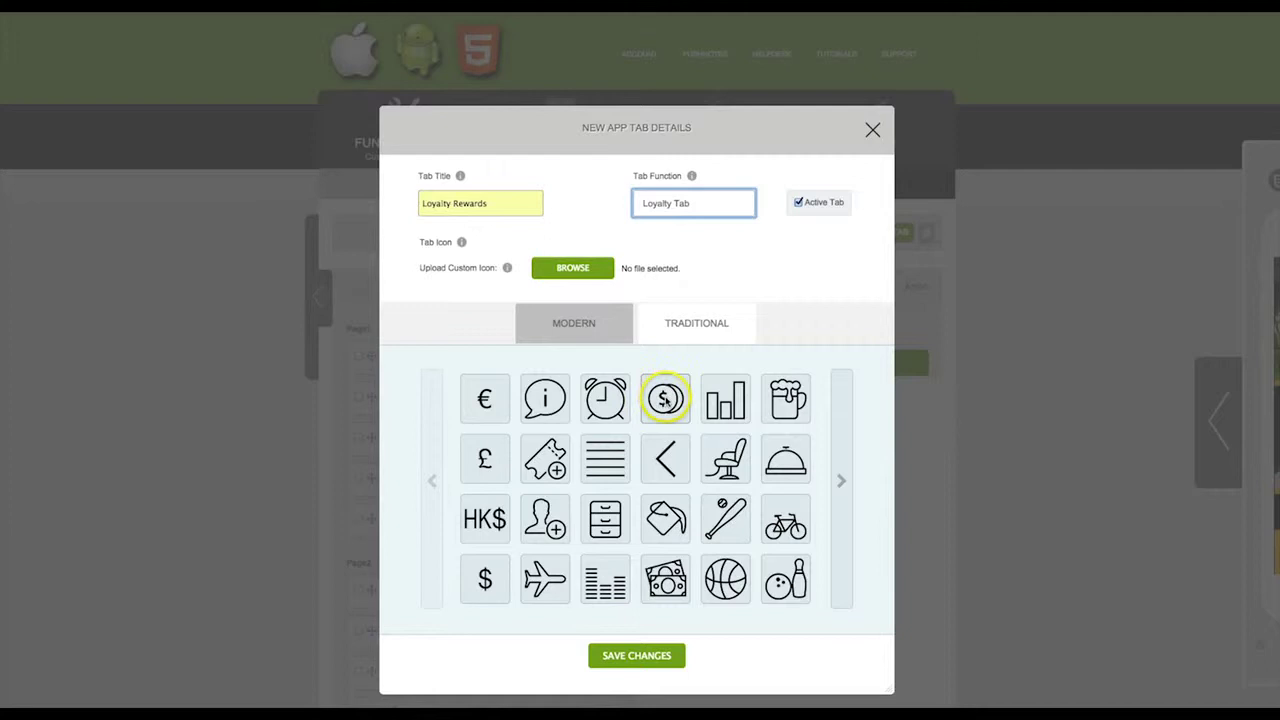
click(667, 398)
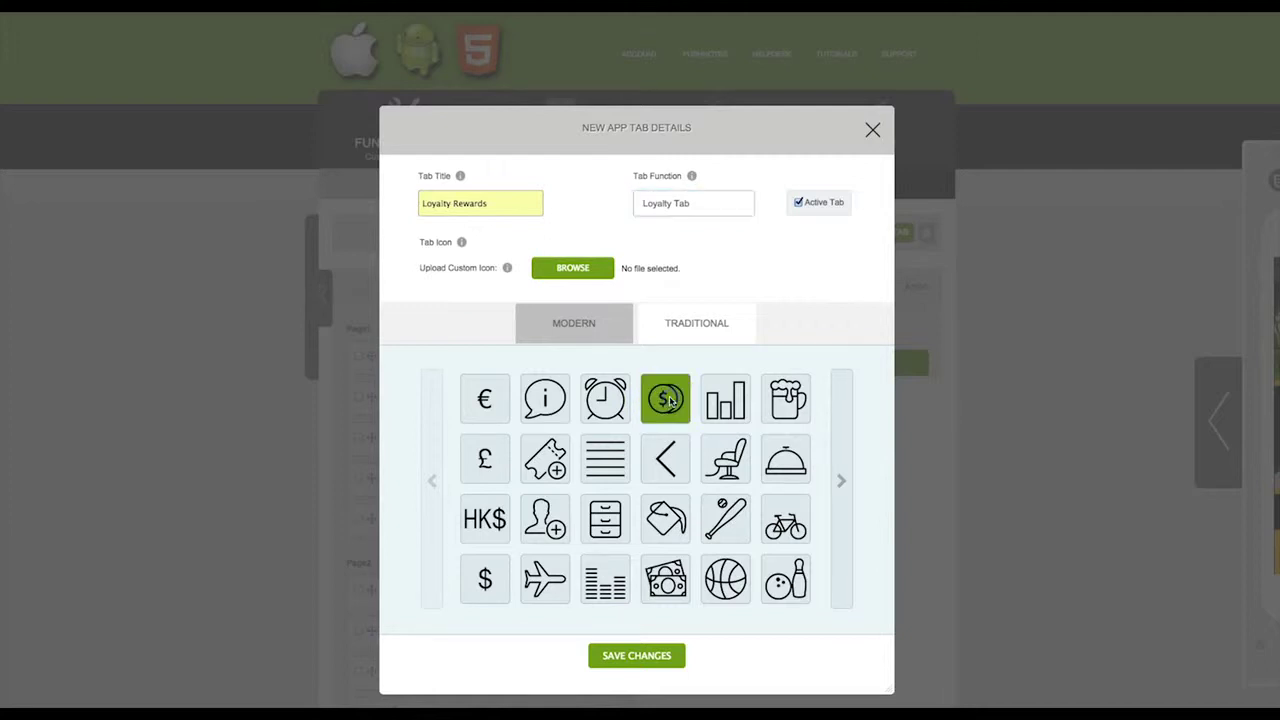
click(647, 657)
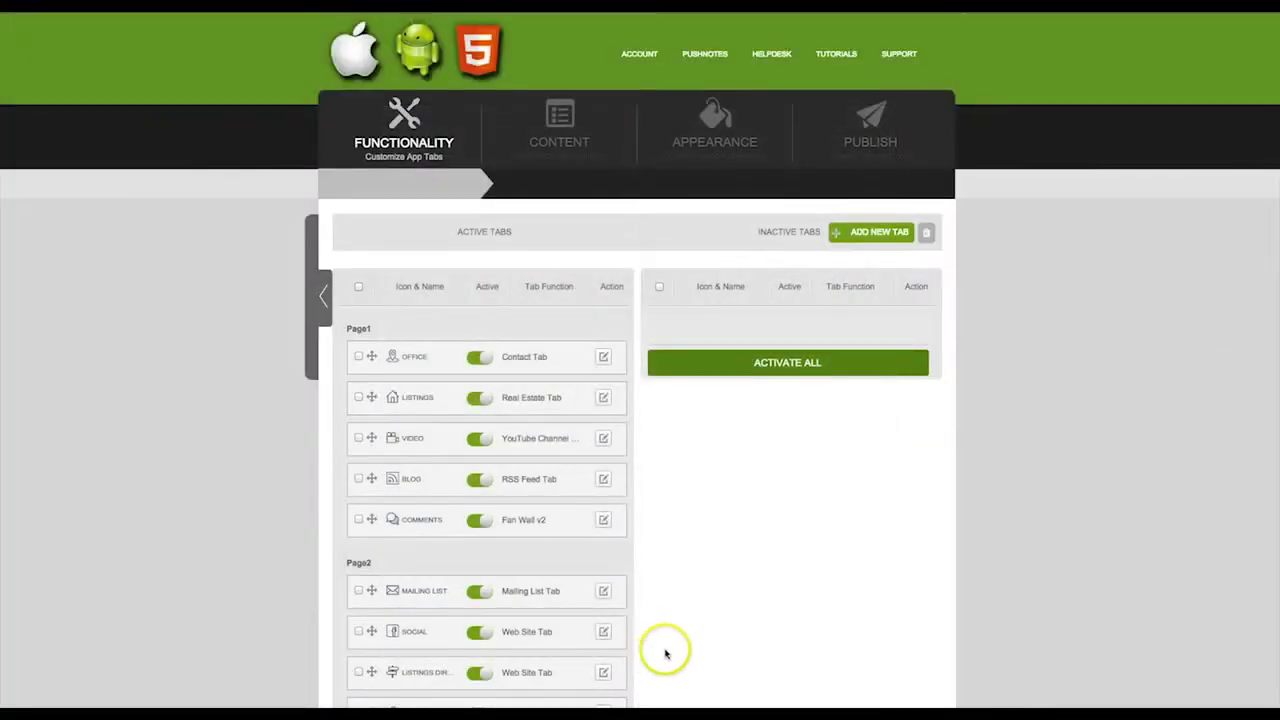
Drag the Loyalty Rewards tab to the top of Page2.
scroll(660, 510, down, 6)
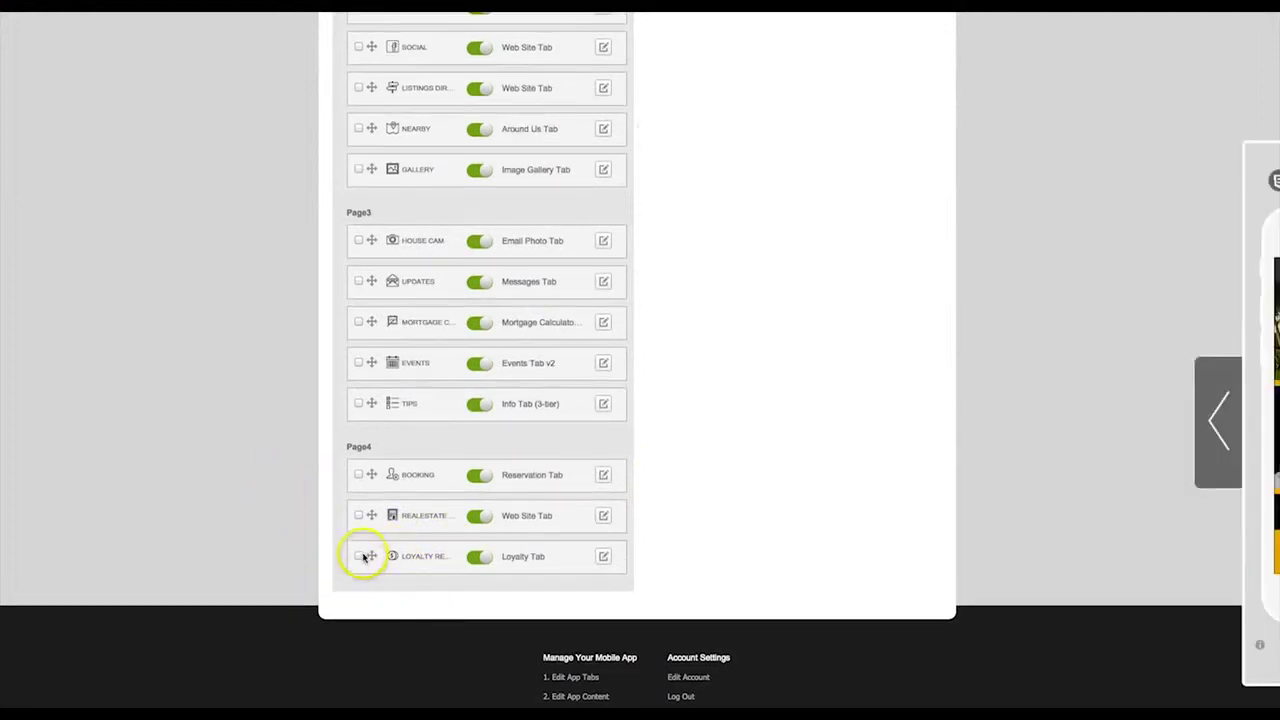
drag(370, 551, 381, 96)
scroll(937, 329, up, 2)
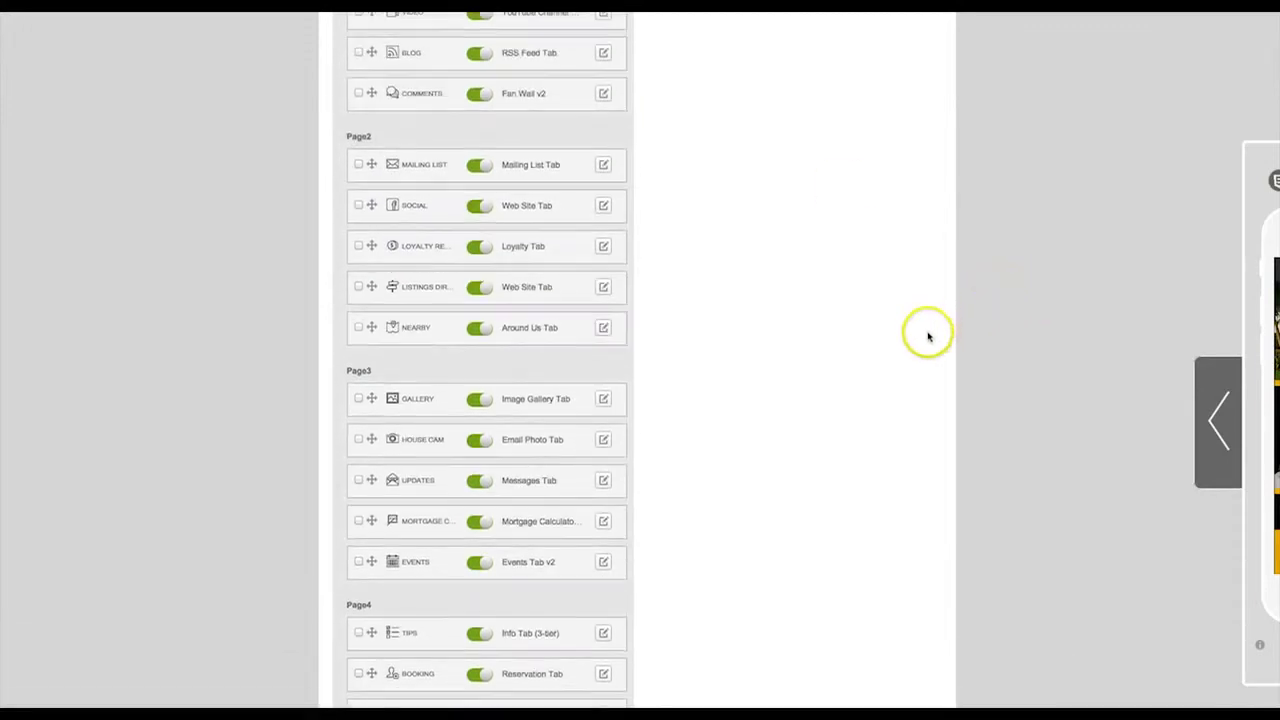
scroll(932, 332, up, 3)
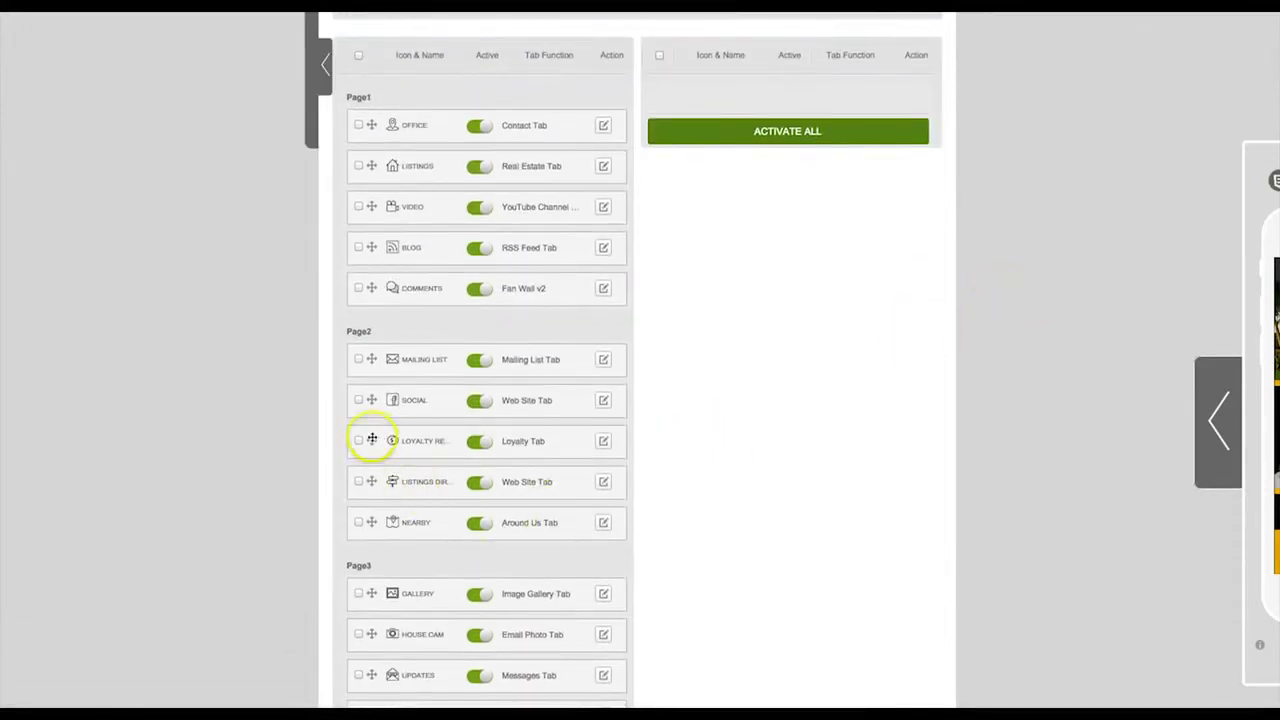
drag(371, 441, 375, 349)
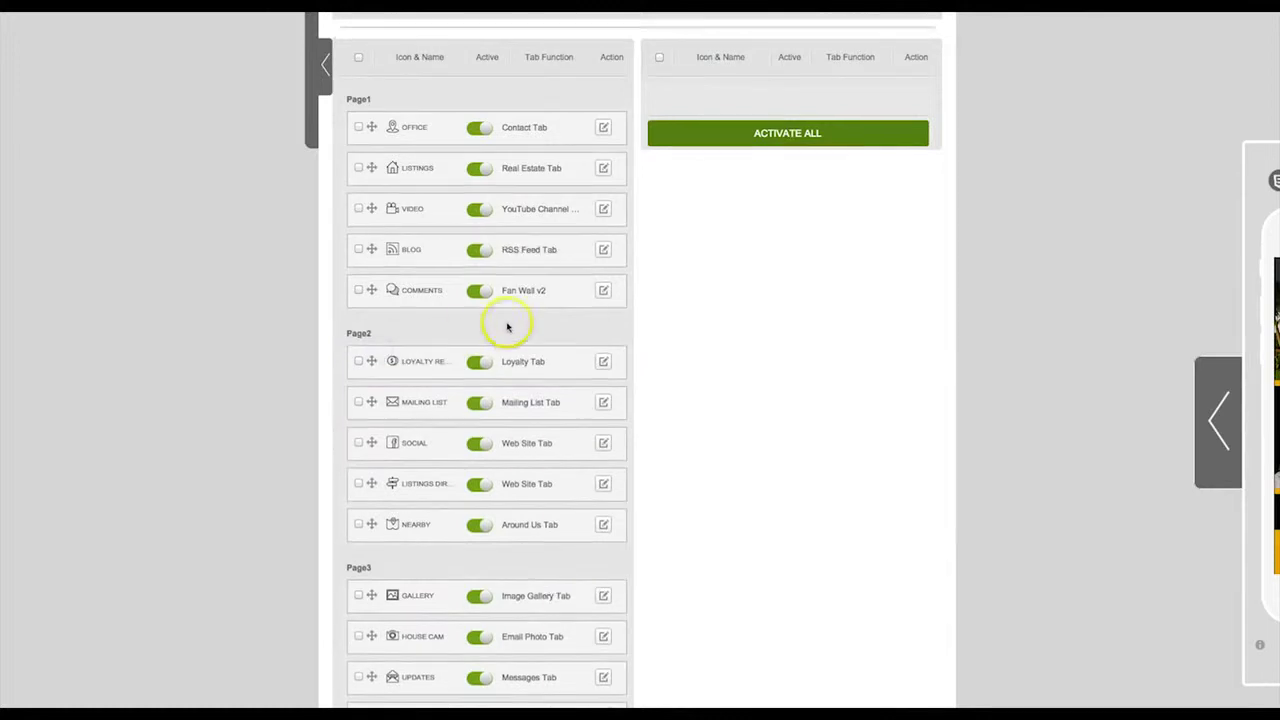
Check in the phone preview's More list that Loyalty Rewards follows Comments.
click(1217, 424)
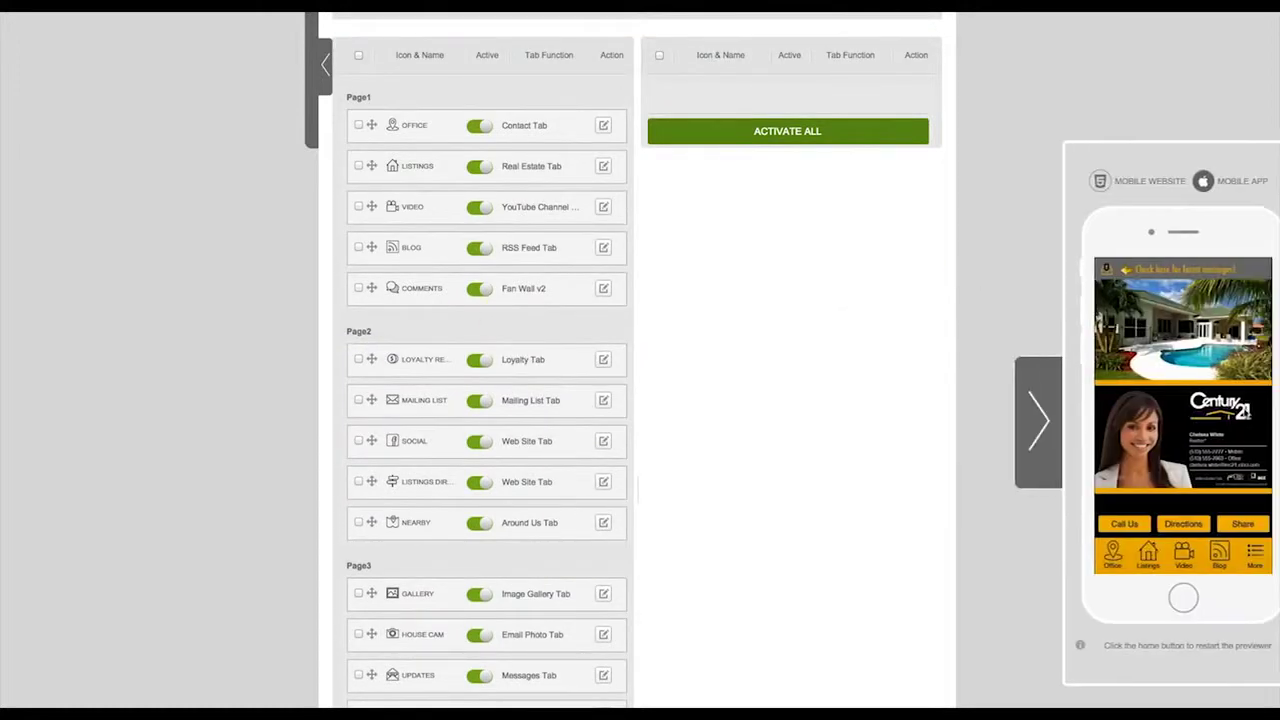
click(1256, 555)
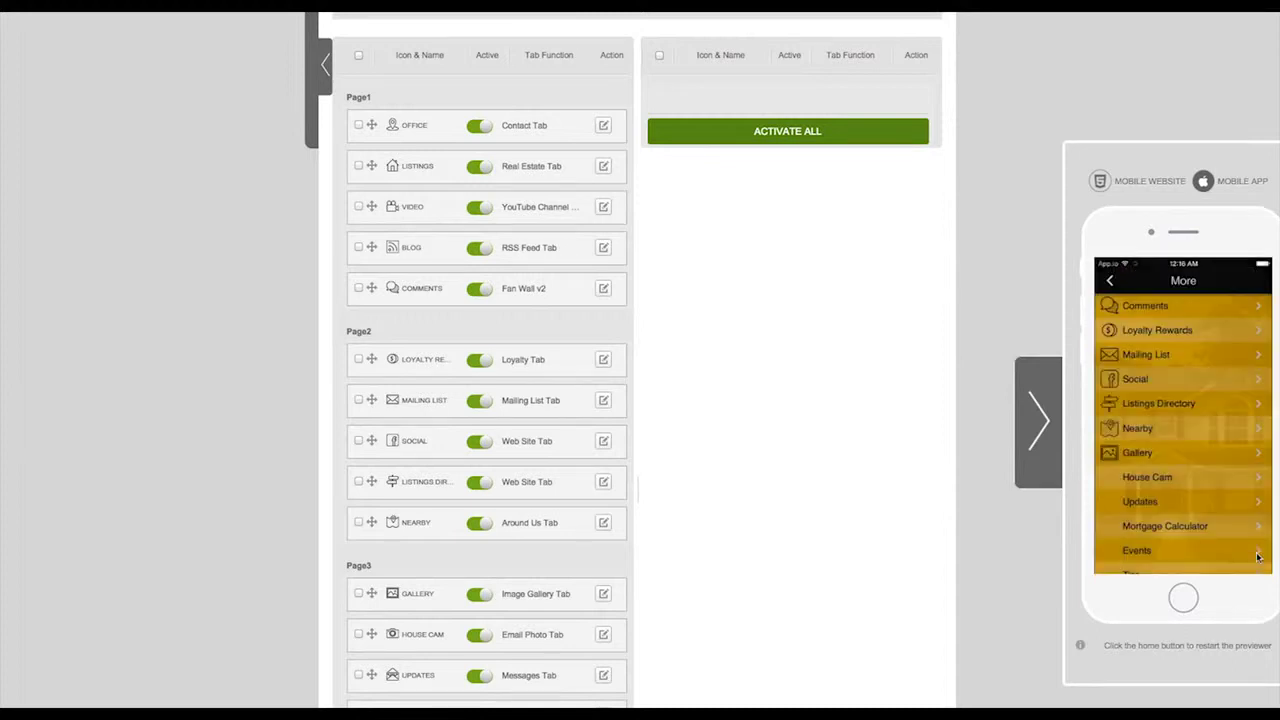
click(1030, 405)
scroll(760, 385, up, 2)
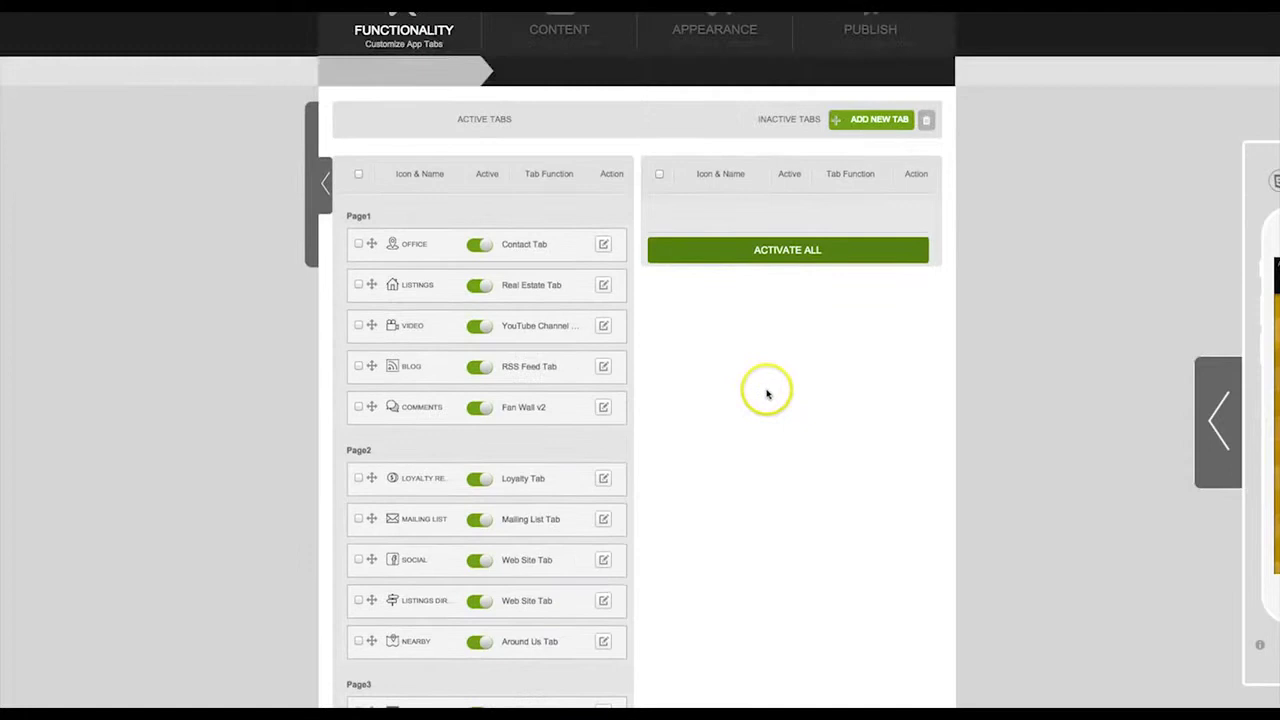
scroll(763, 390, up, 2)
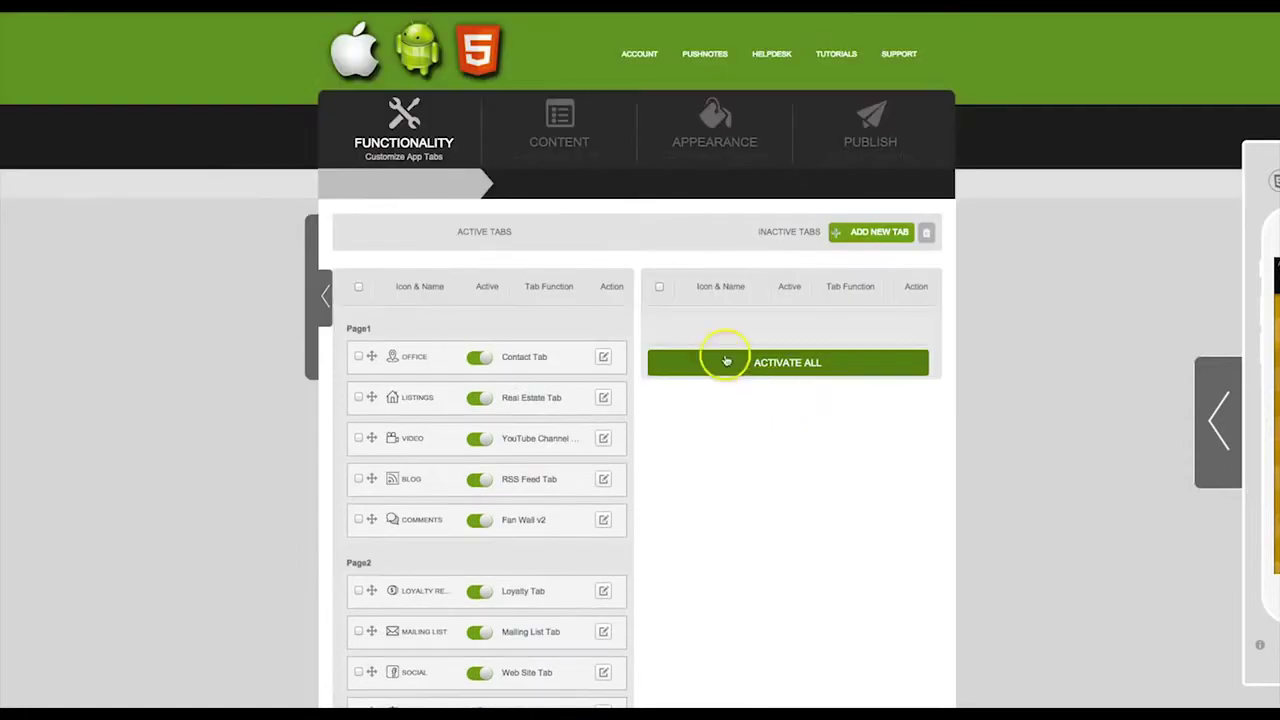
Open the Loyalty Rewards tab's content and start an Add Advanced Loyalty form.
click(560, 120)
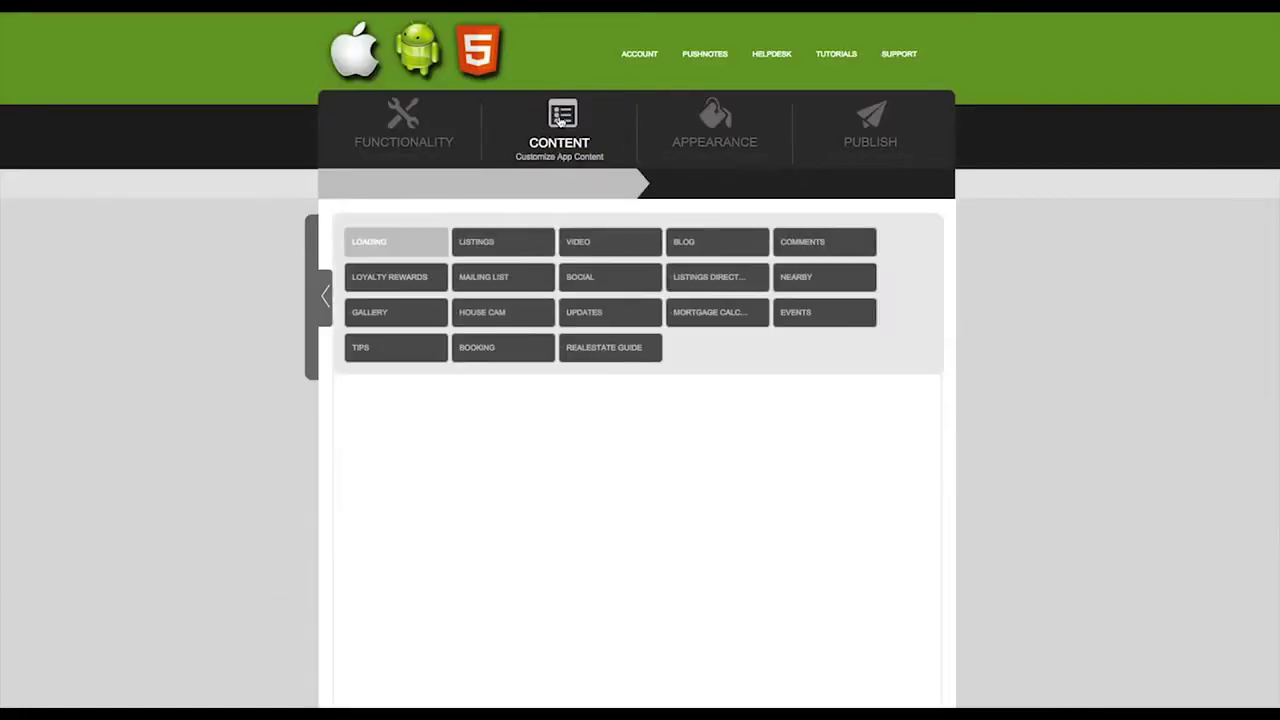
click(958, 320)
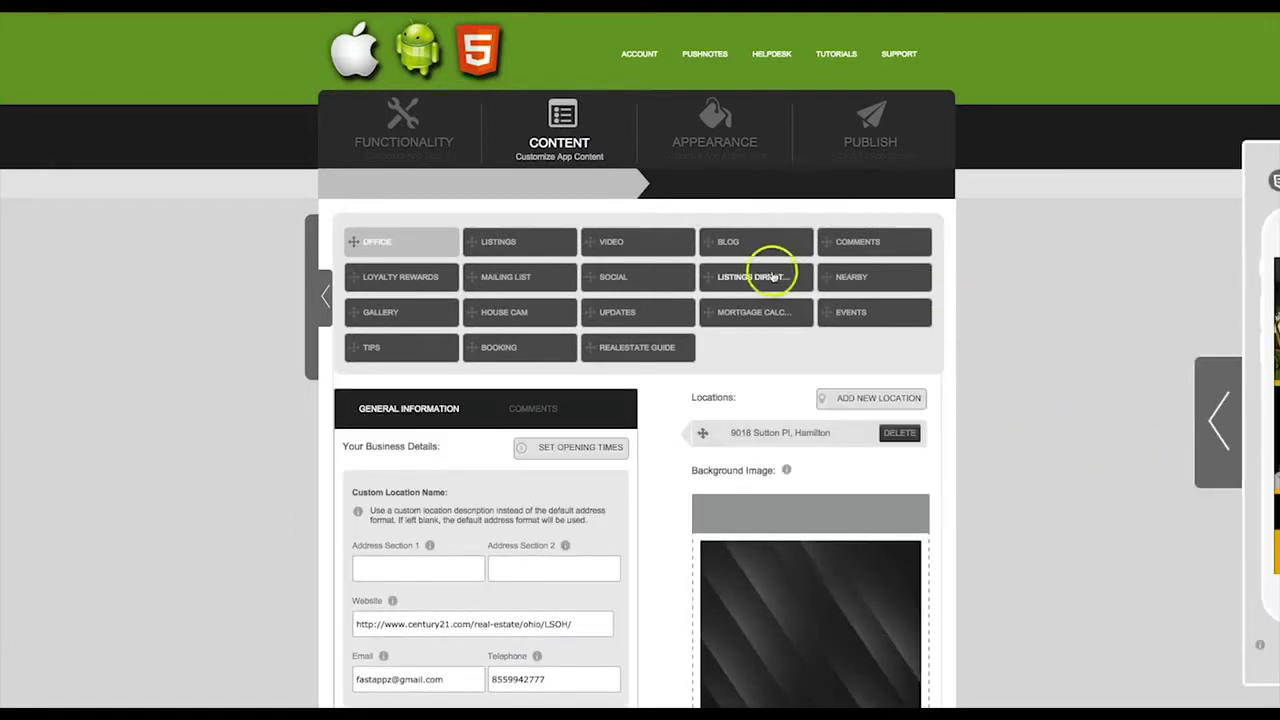
click(405, 278)
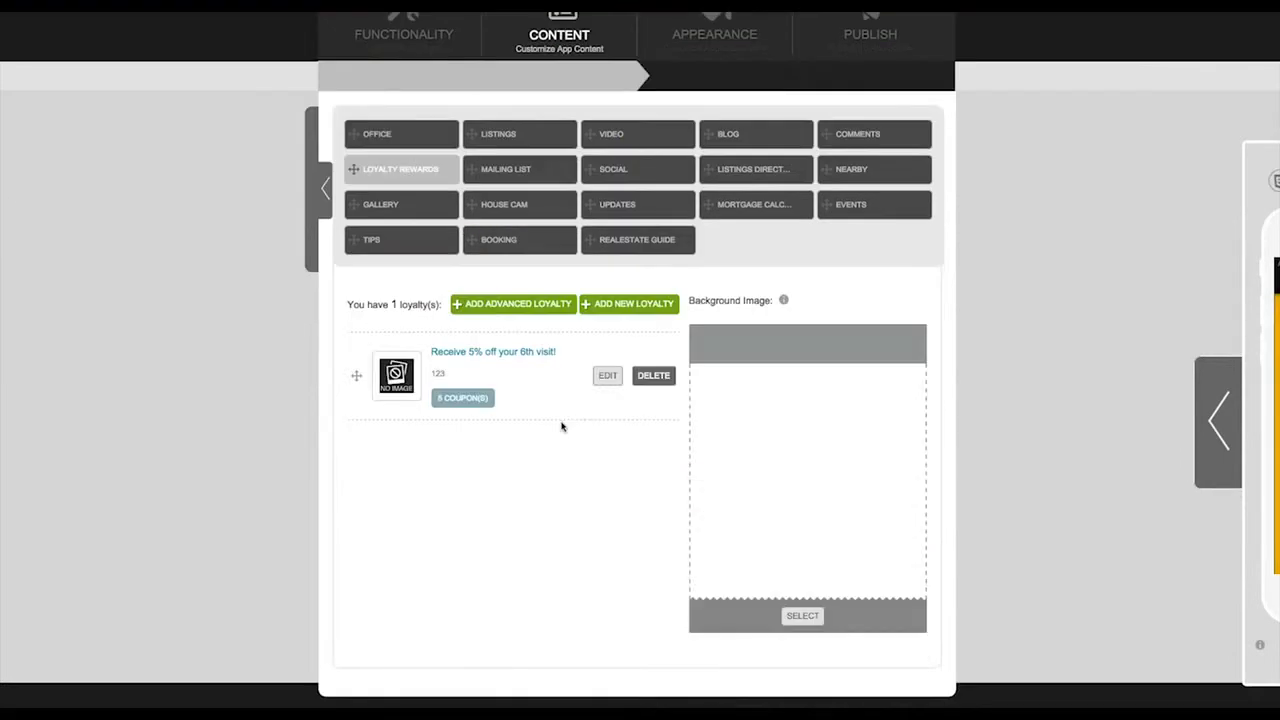
click(517, 303)
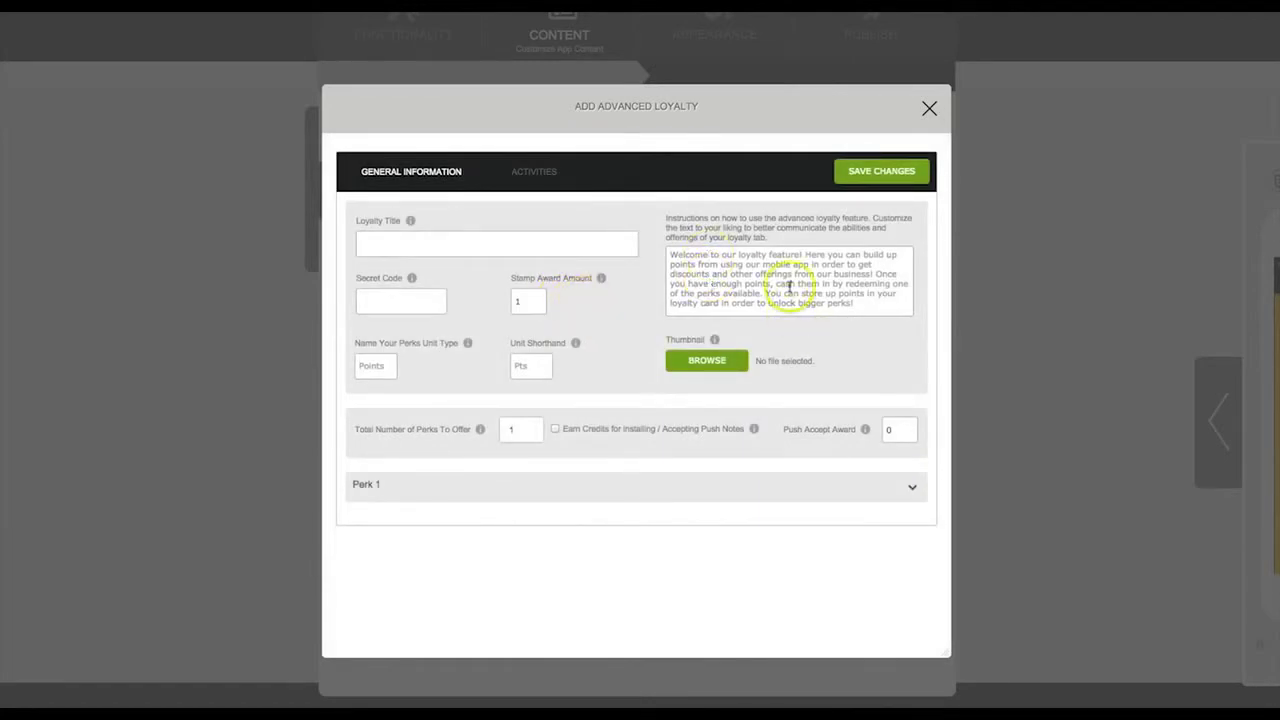
click(741, 255)
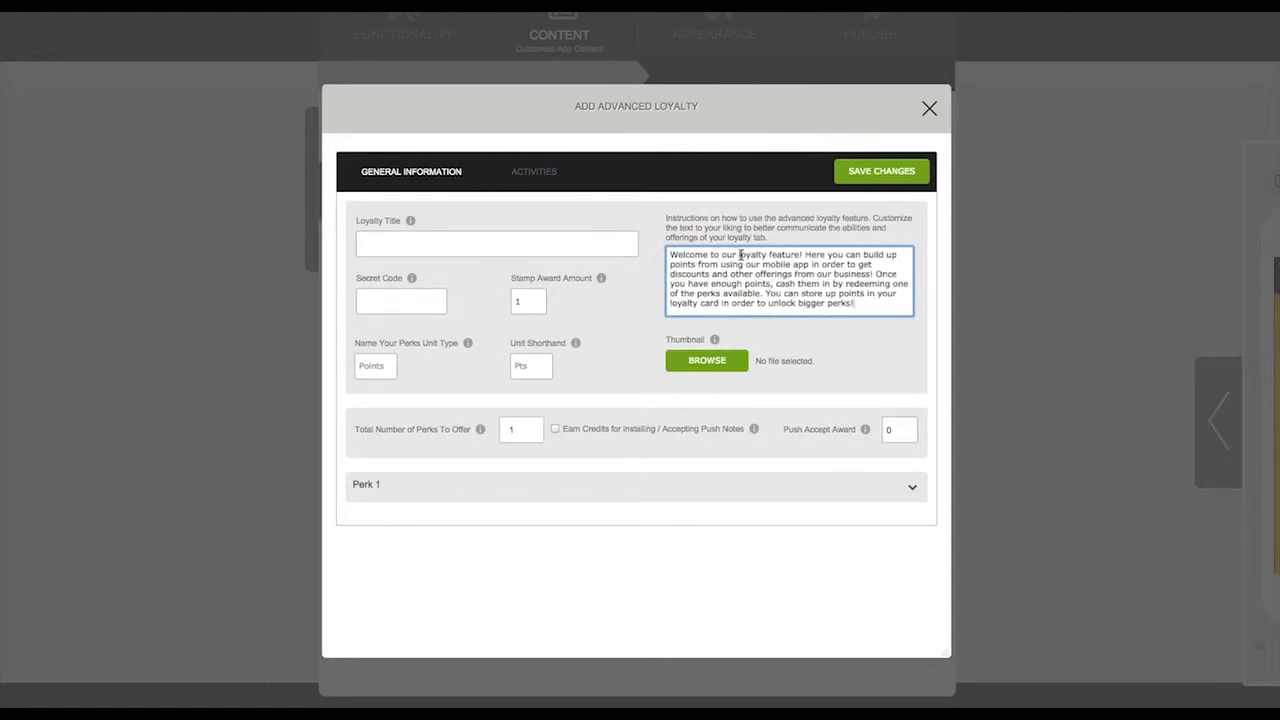
click(415, 249)
text(Loyalty Rewards)
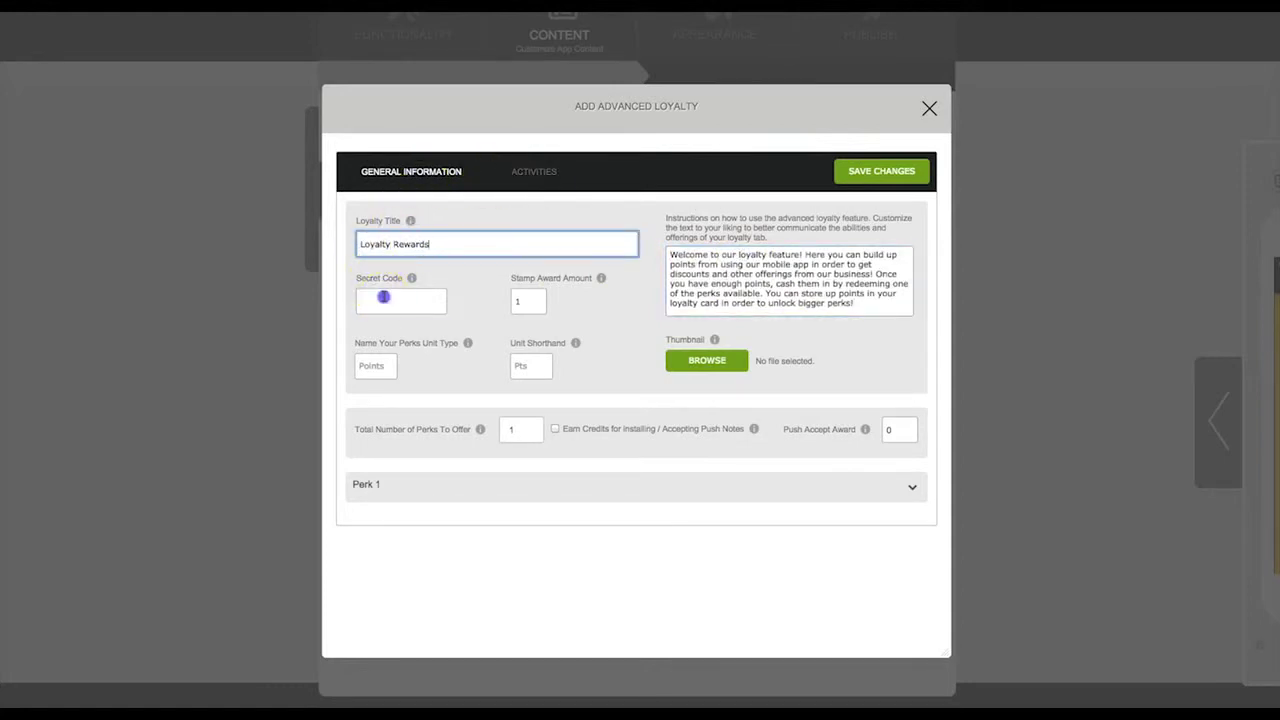
click(385, 296)
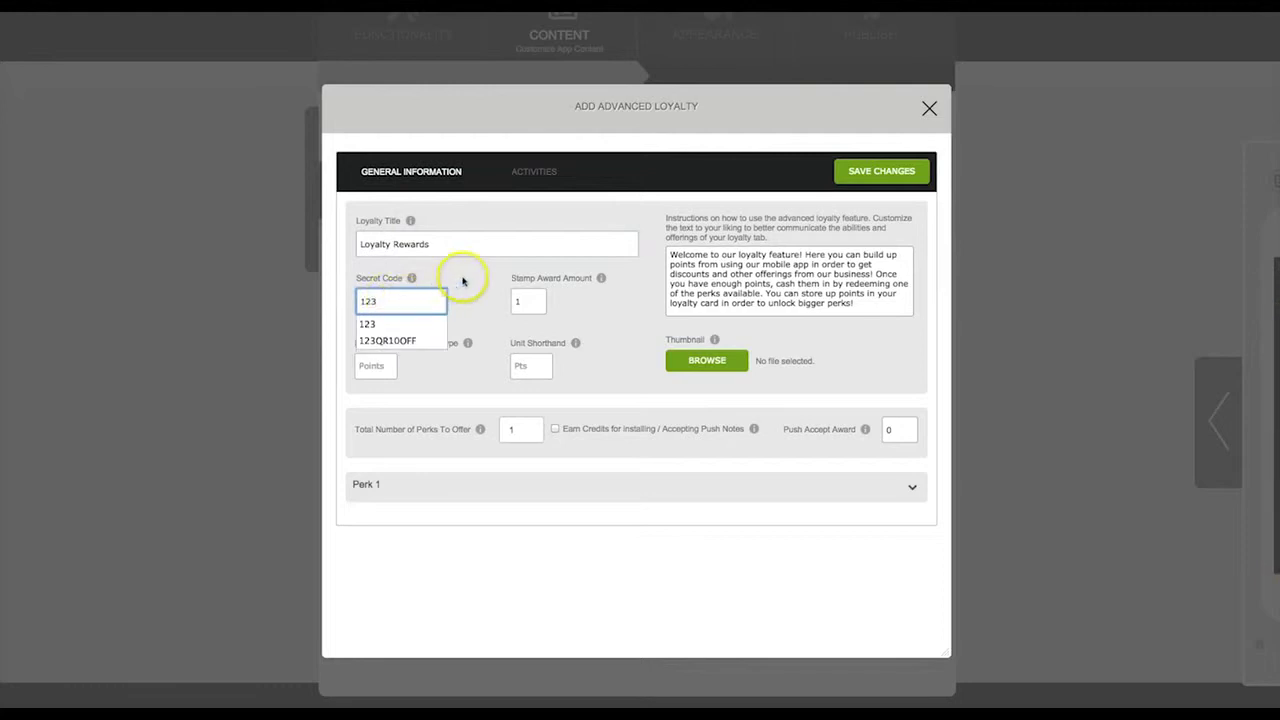
click(463, 283)
text(20)
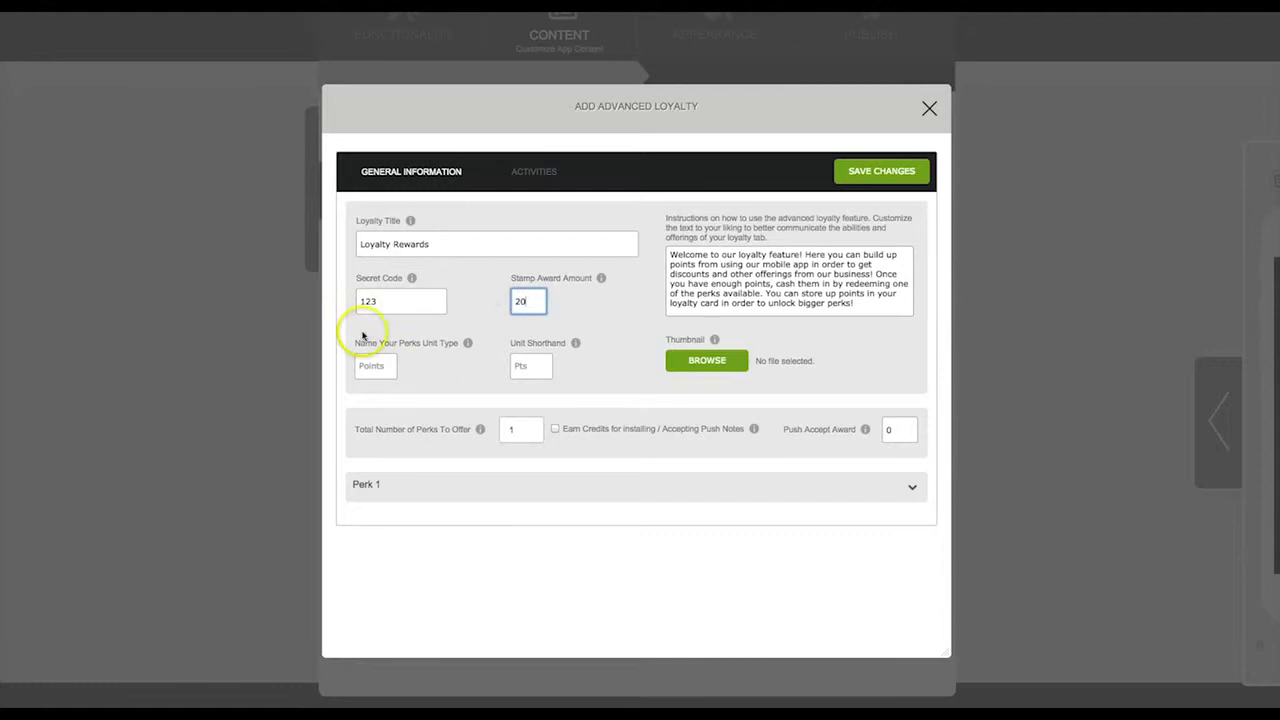
click(384, 370)
text(Points)
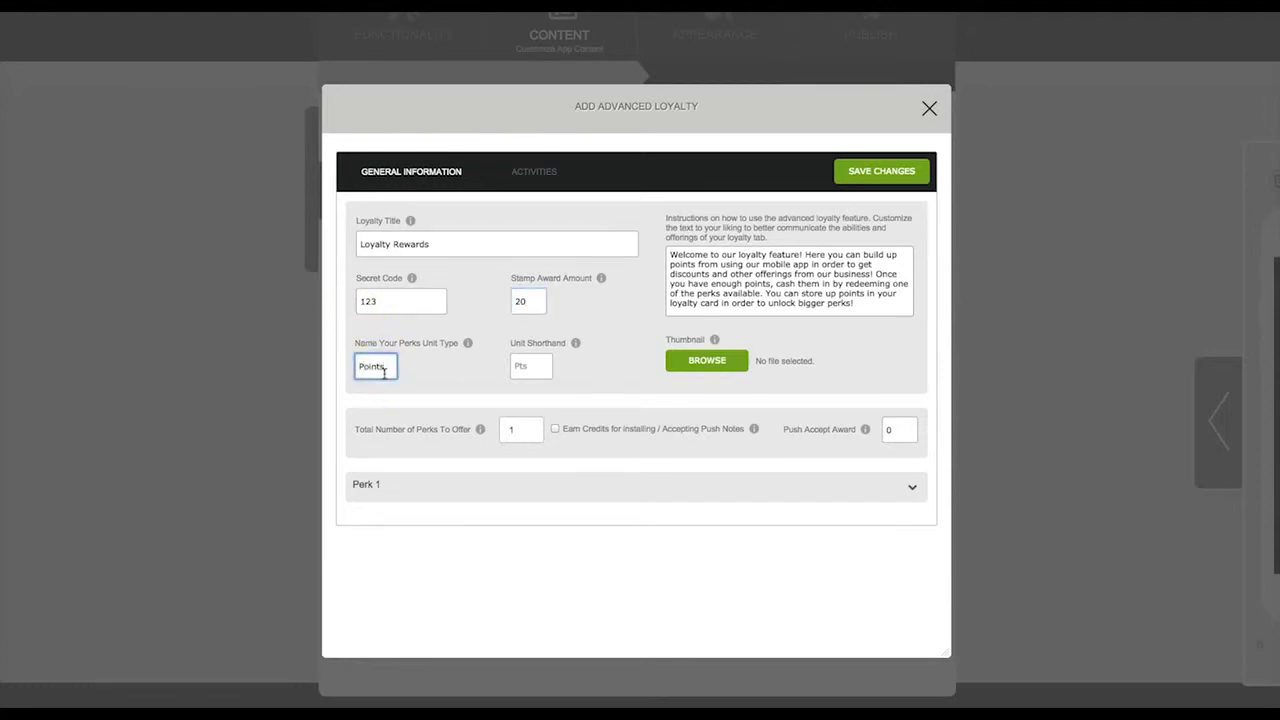
key(Tab)
text(Pts)
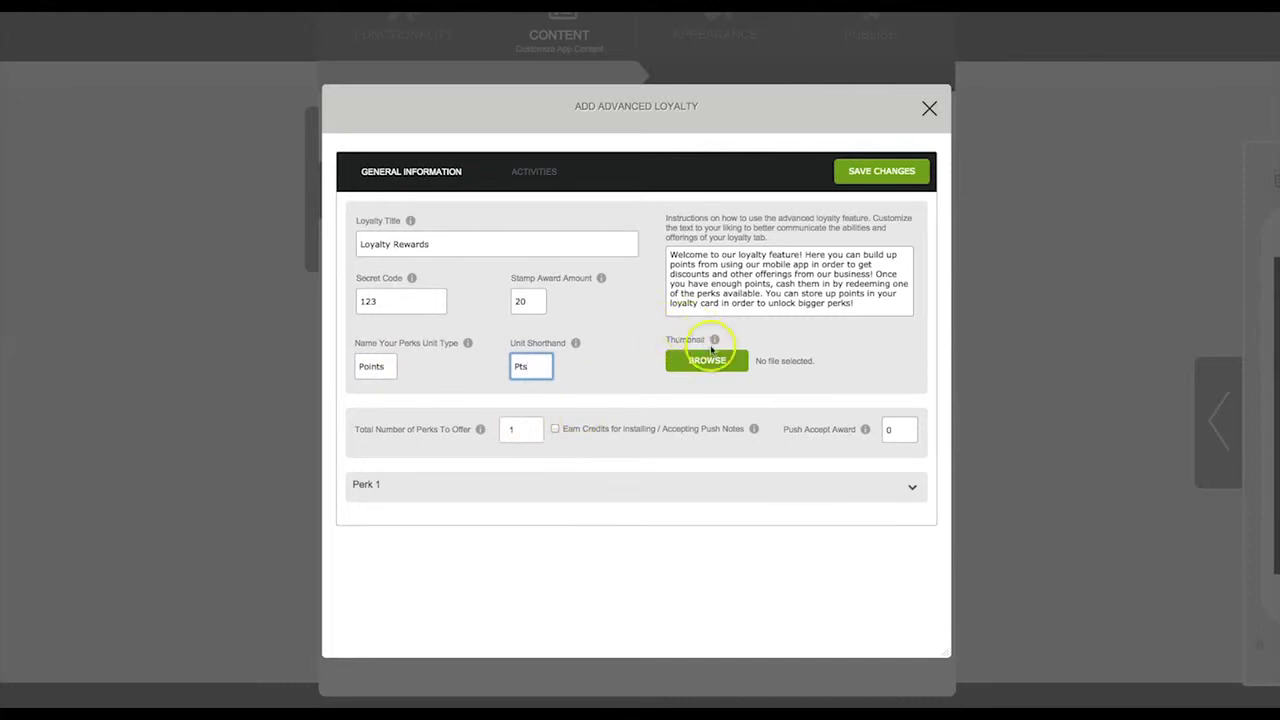
click(630, 383)
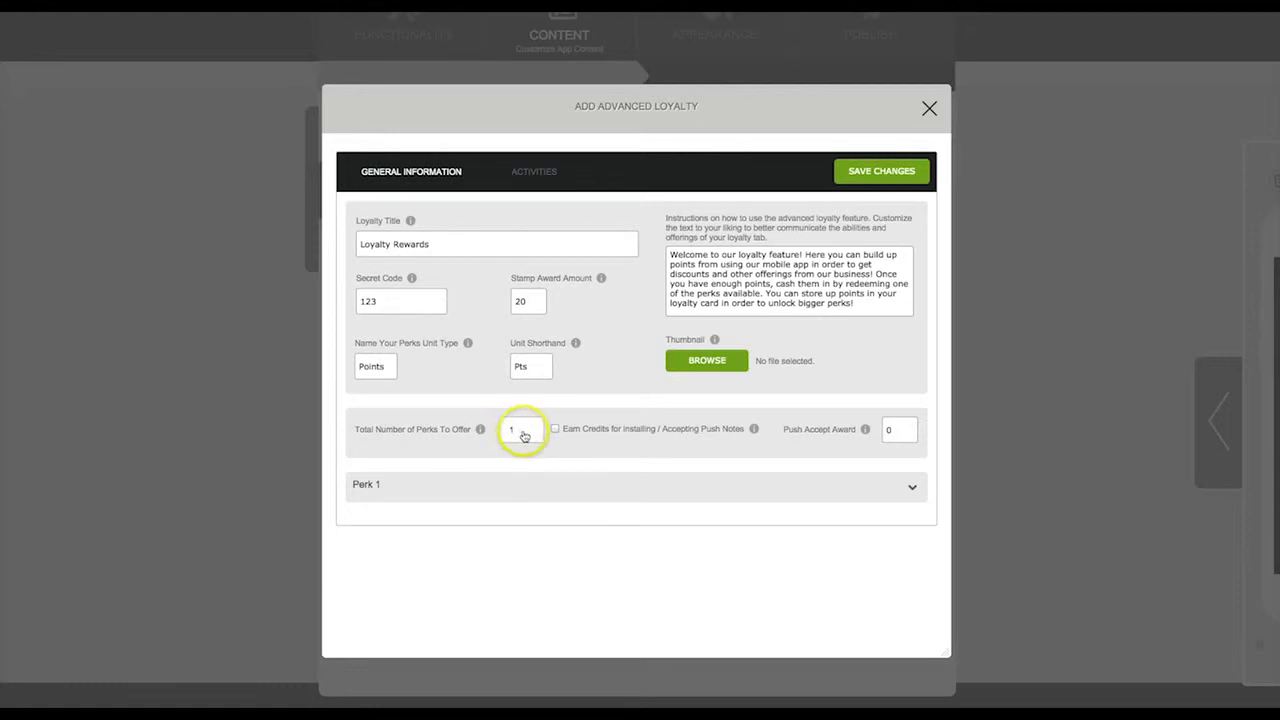
Offer 2 perks and award credits for installing or accepting push notes.
click(520, 432)
click(512, 478)
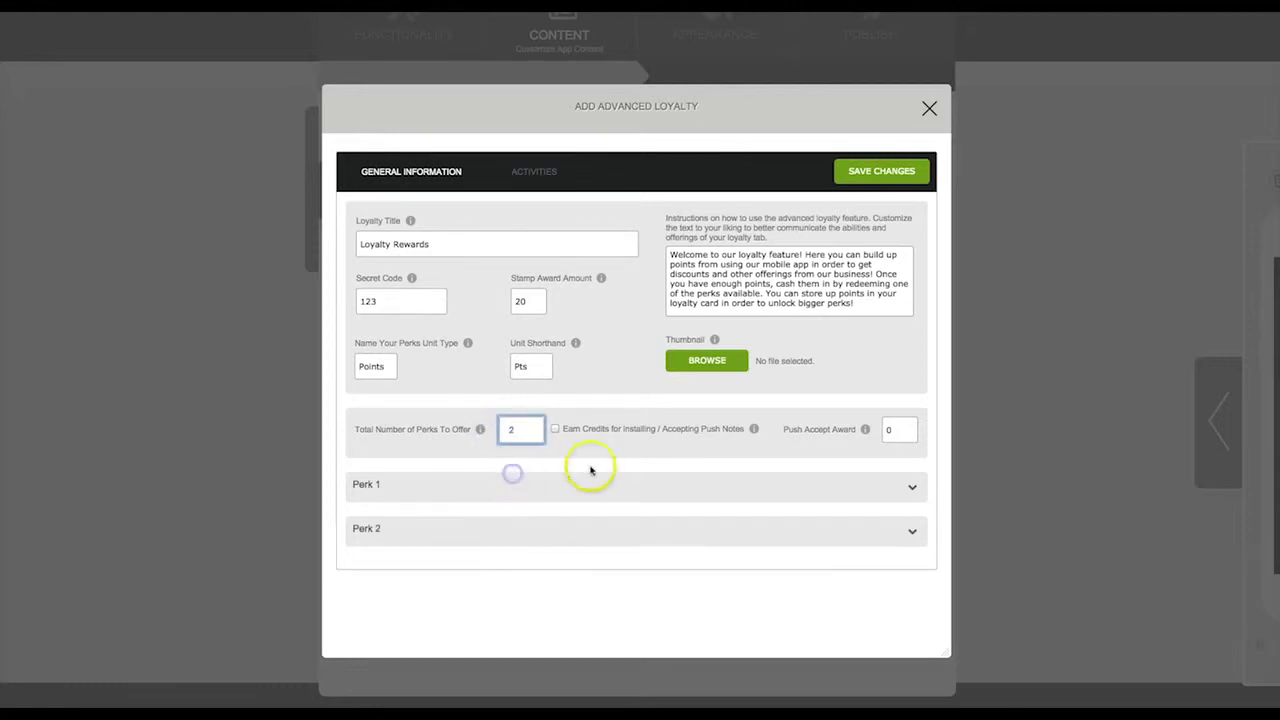
click(555, 430)
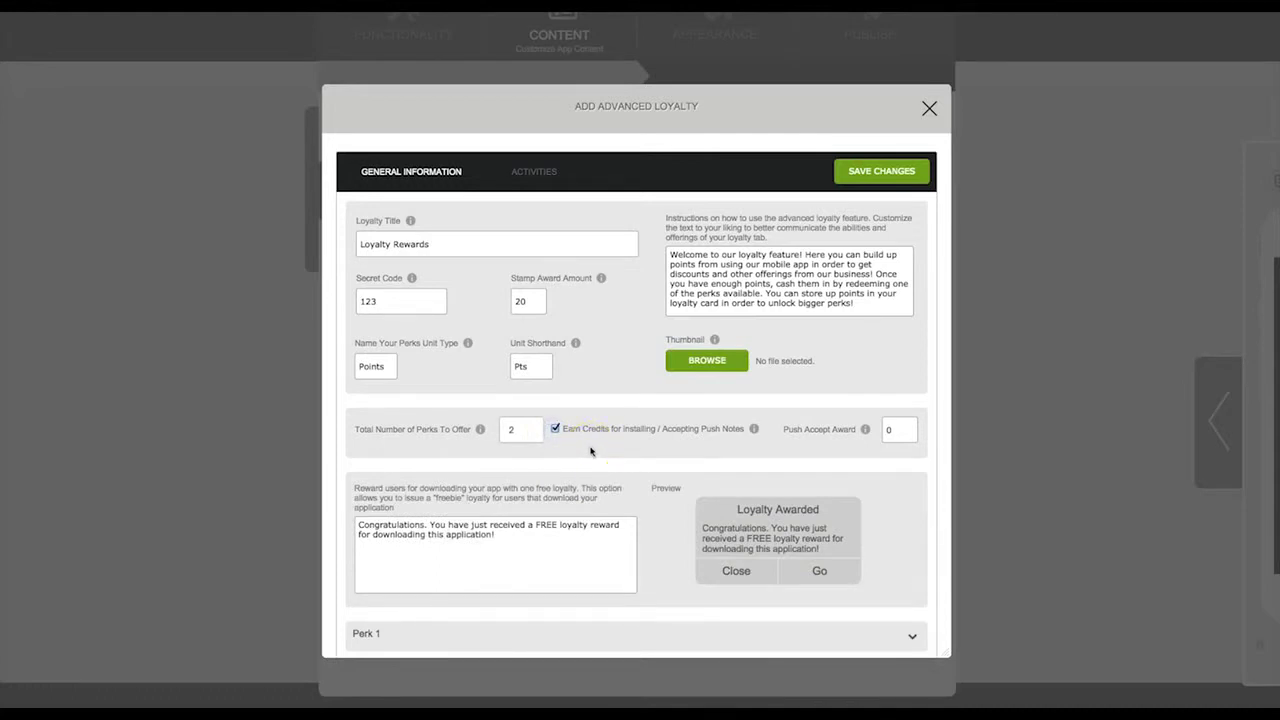
double_click(886, 437)
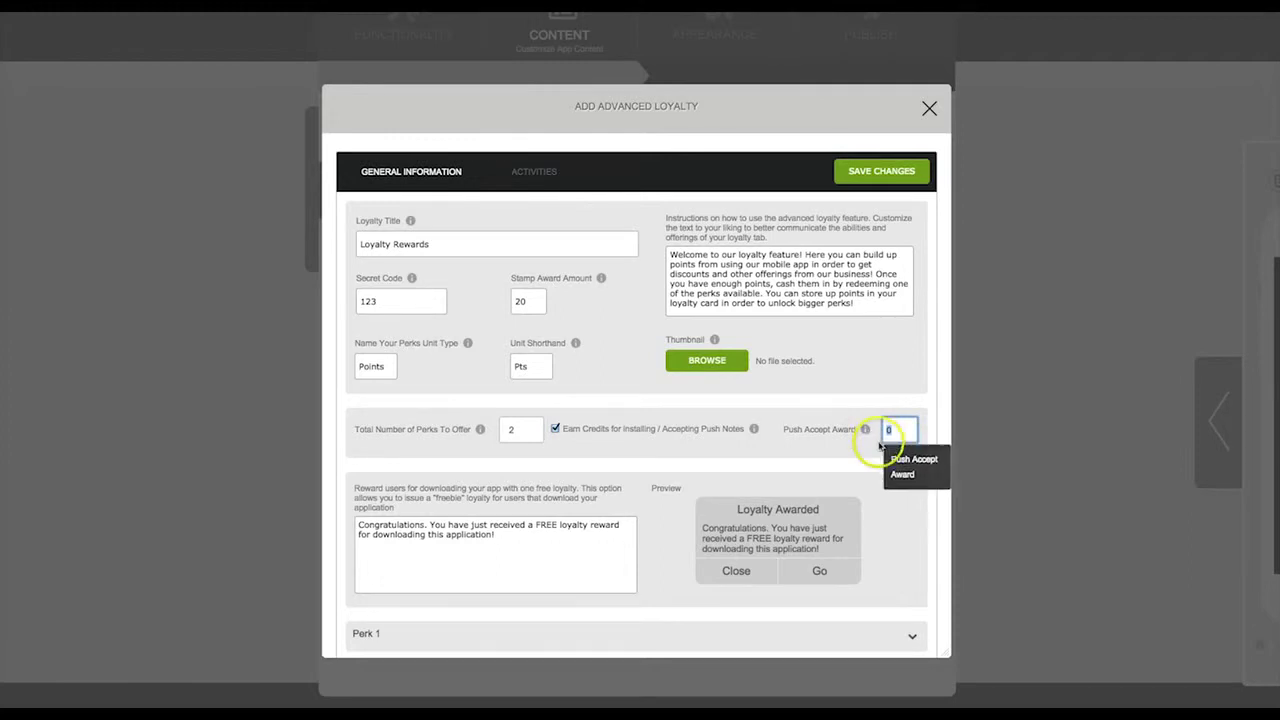
Fill Perk 1 as 'Receive 5% Off Your Next Visit' with a description and 20 points needed.
click(884, 456)
text(1)
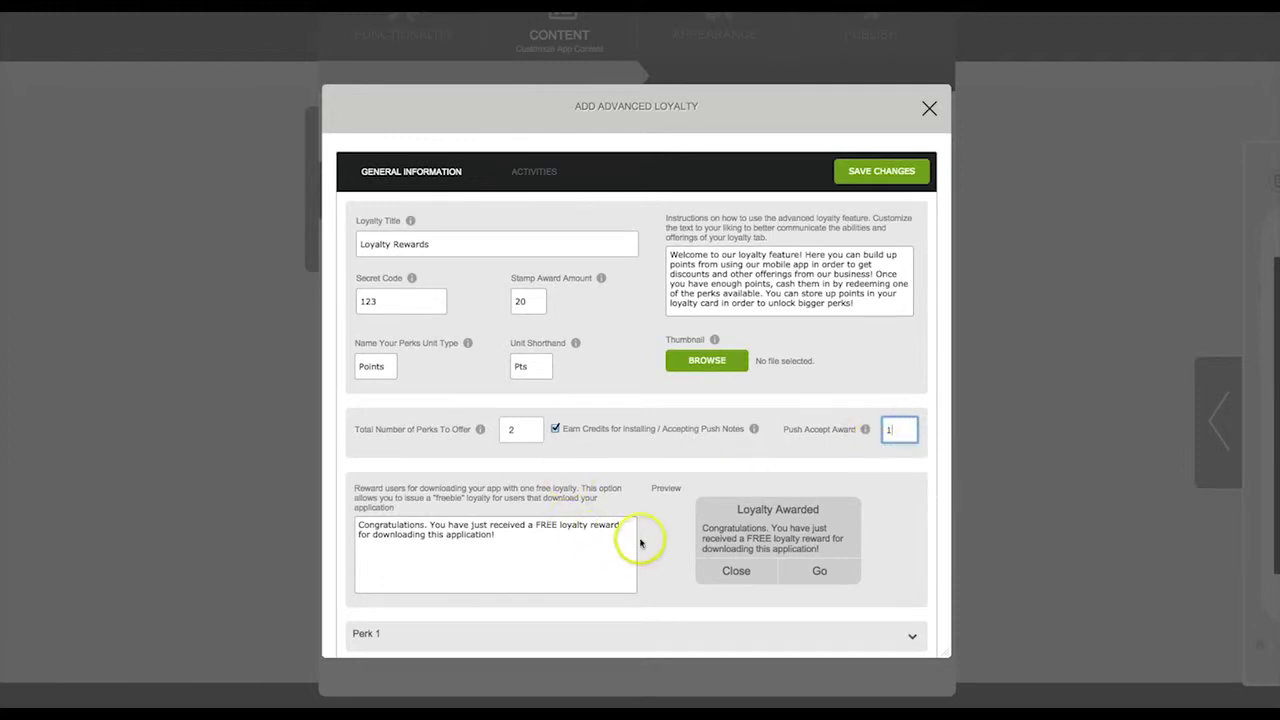
scroll(642, 550, down, 1)
scroll(646, 556, down, 1)
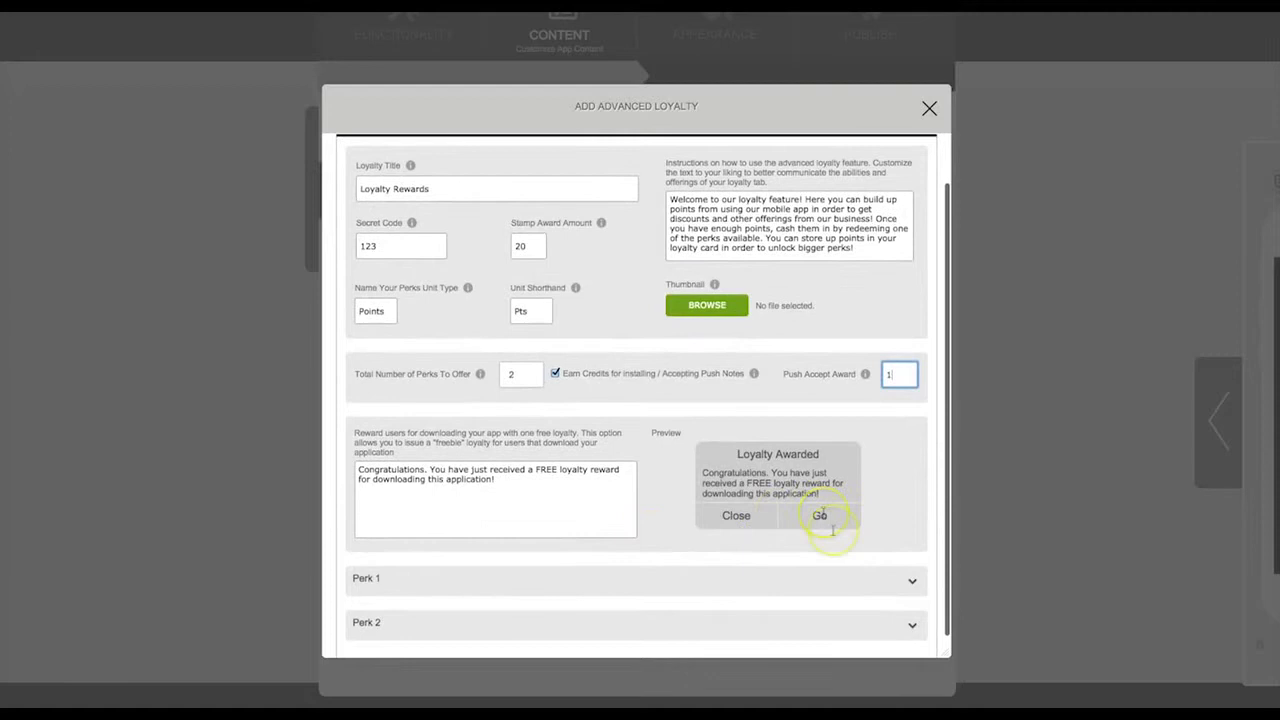
click(908, 579)
scroll(903, 537, down, 4)
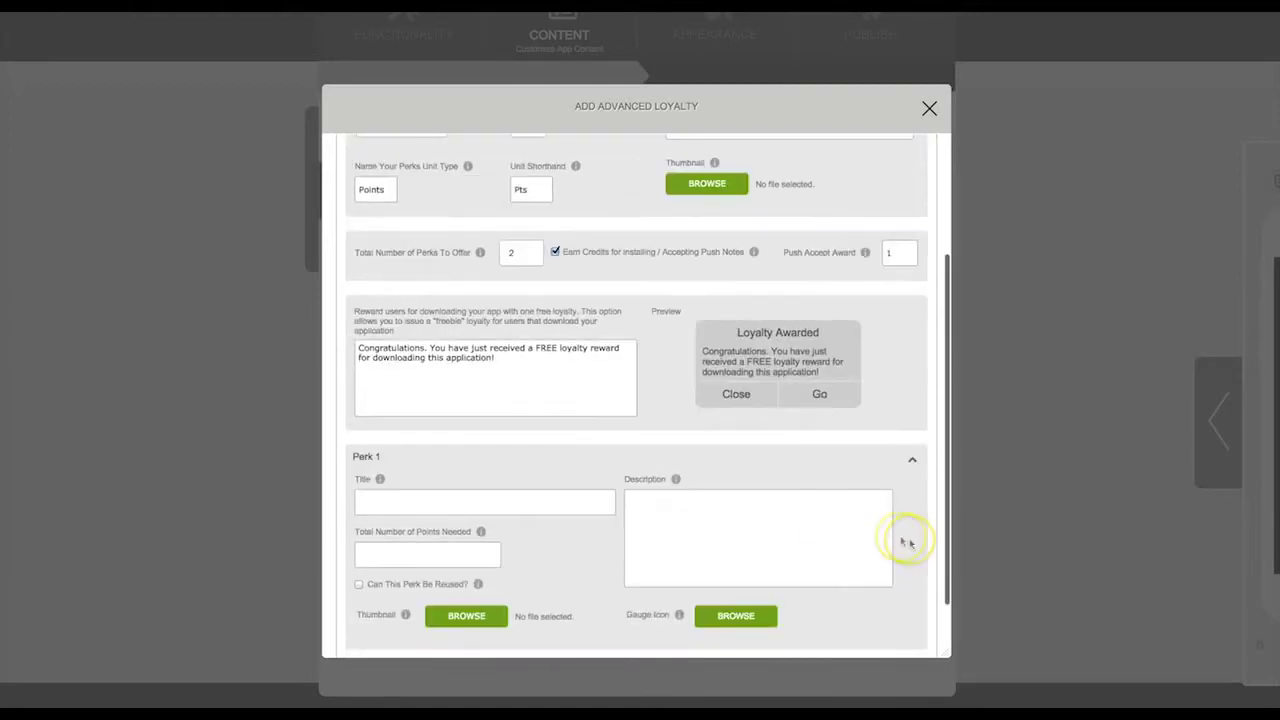
click(514, 500)
text(Receive 5% Off Your Next Visit)
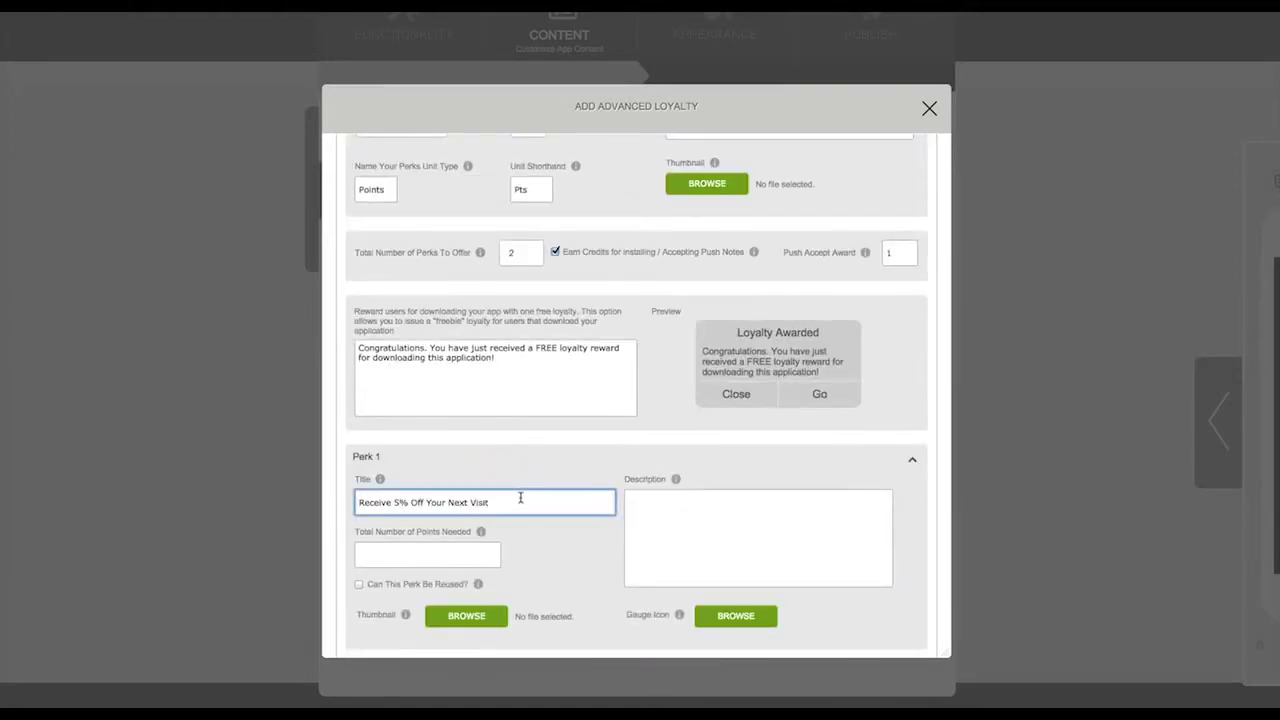
key(Tab)
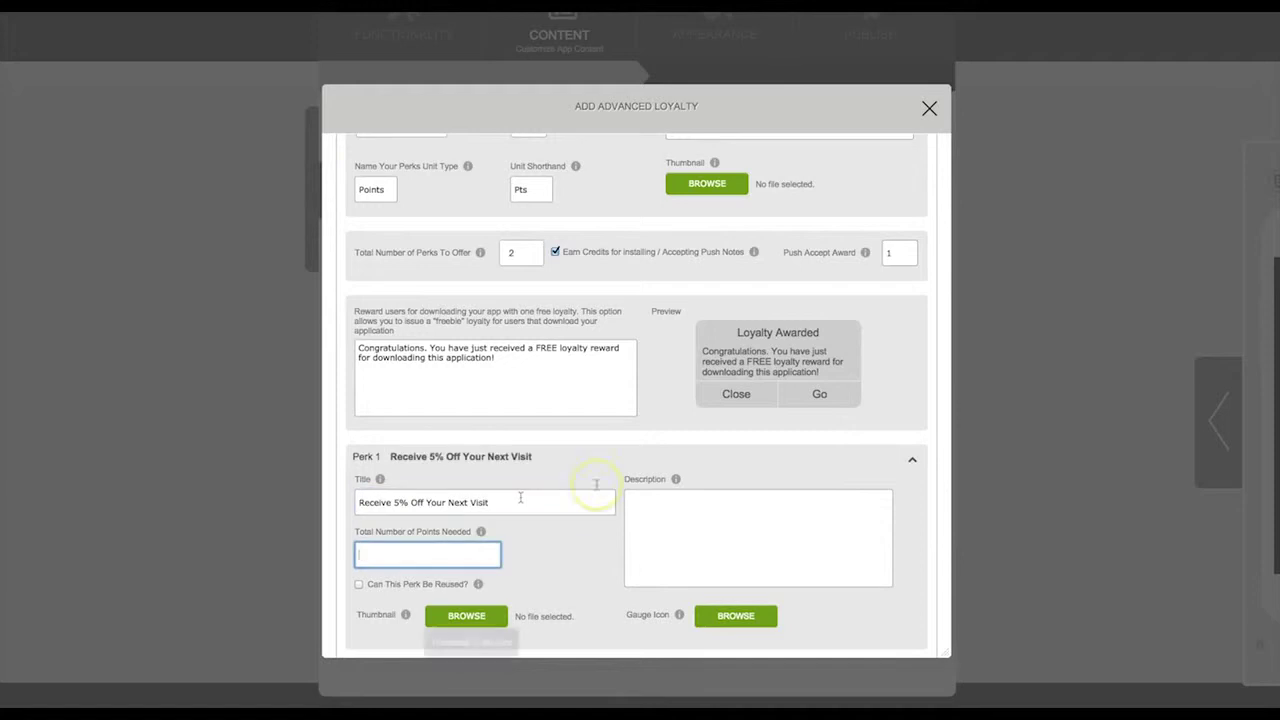
click(677, 512)
text(Redeem this reward to receive 5% off your next visit.)
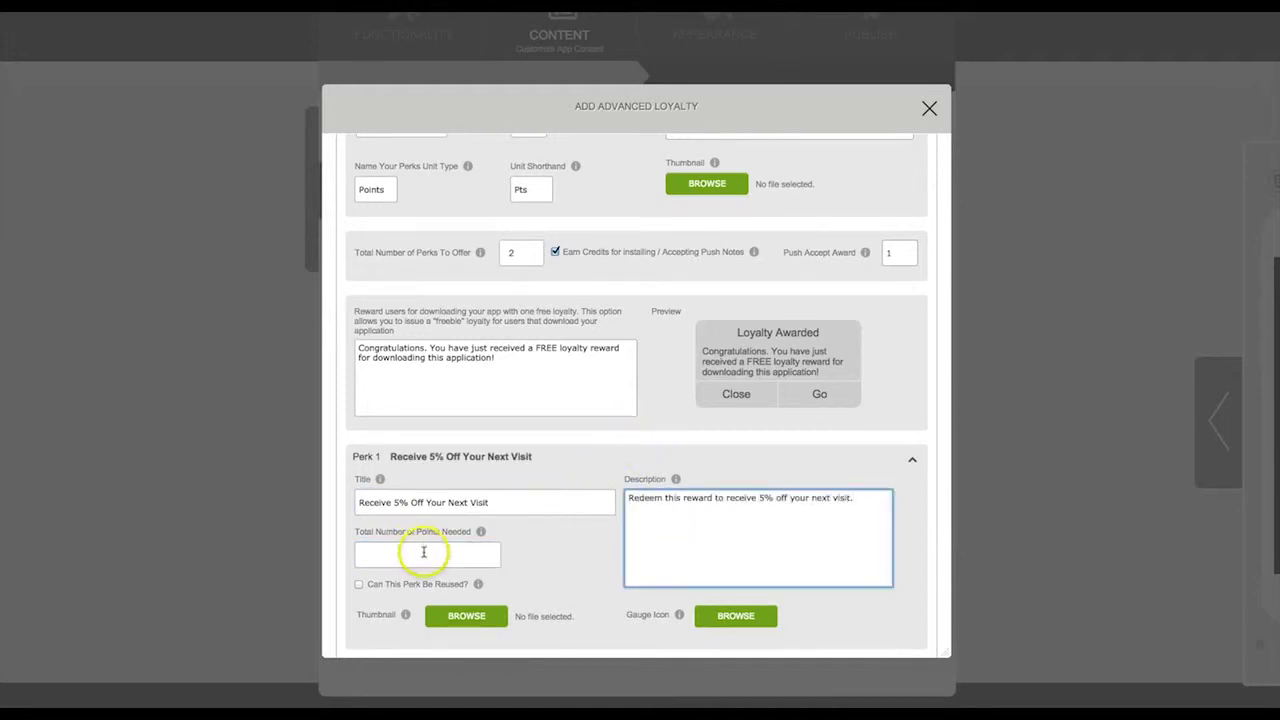
click(424, 553)
text(10)
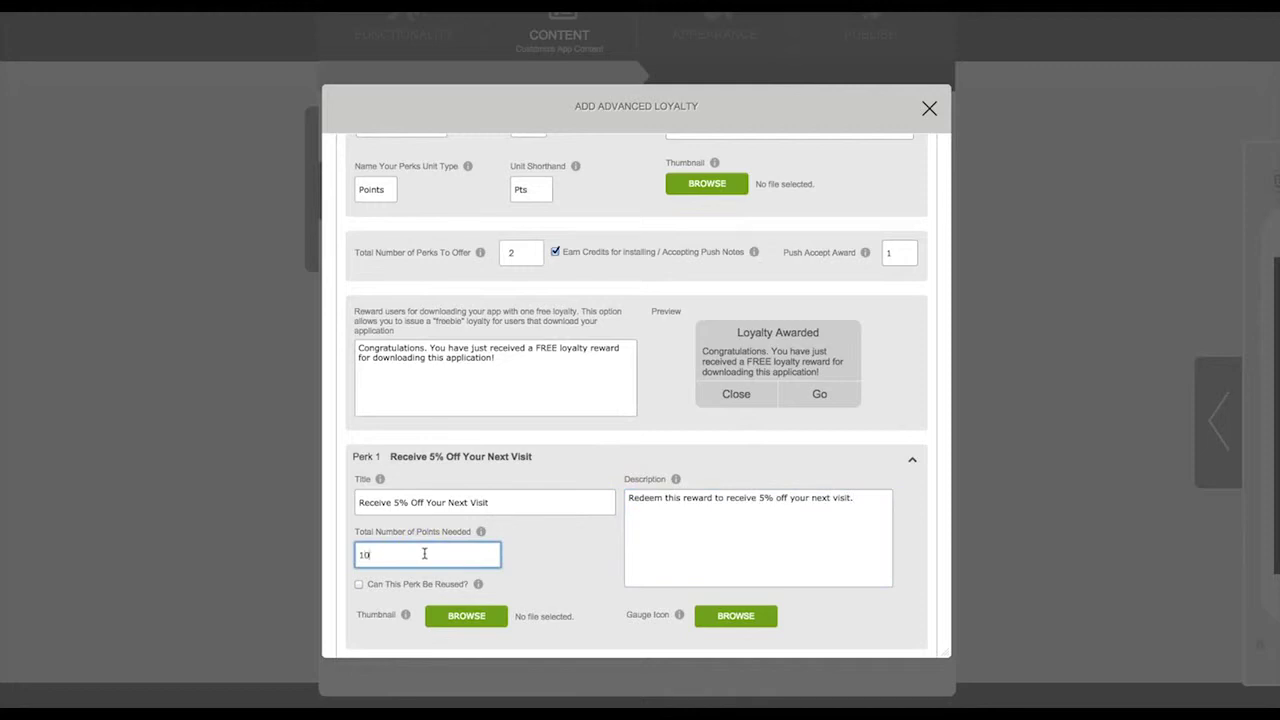
Give Perk 1 the dollar-coin gauge icon.
scroll(578, 578, down, 1)
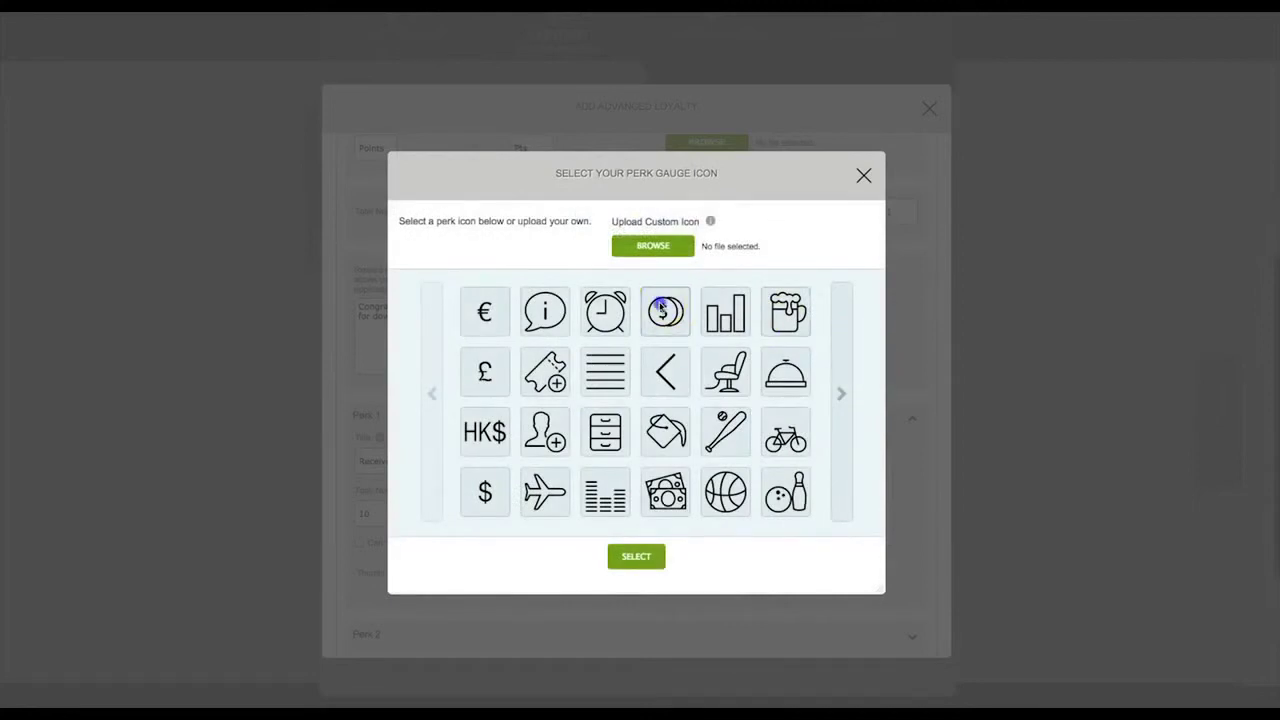
click(661, 309)
click(636, 556)
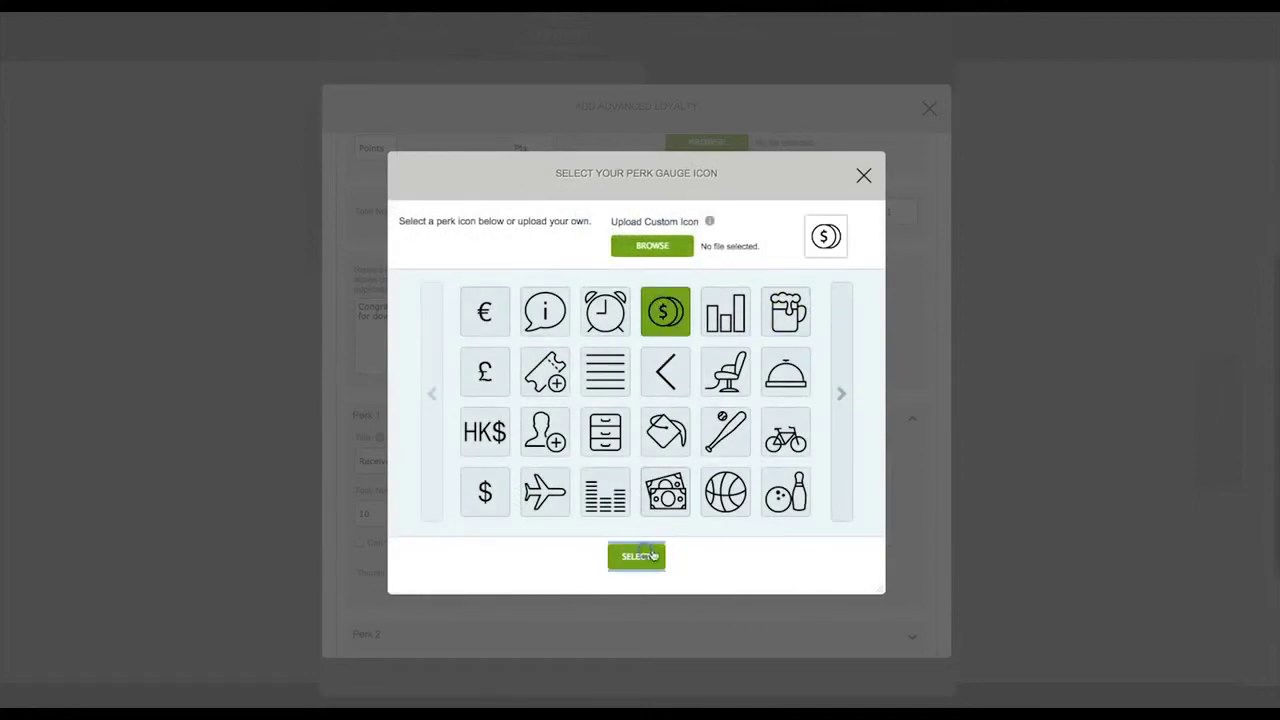
scroll(828, 527, down, 1)
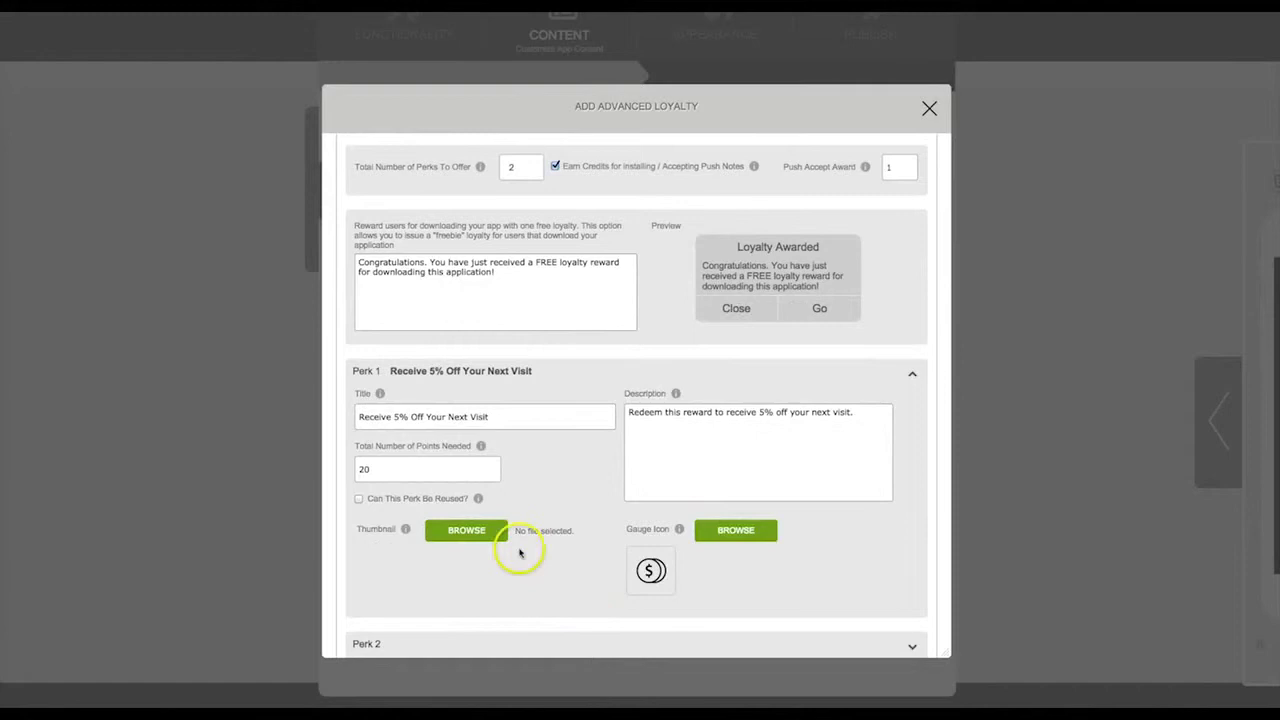
scroll(538, 585, down, 2)
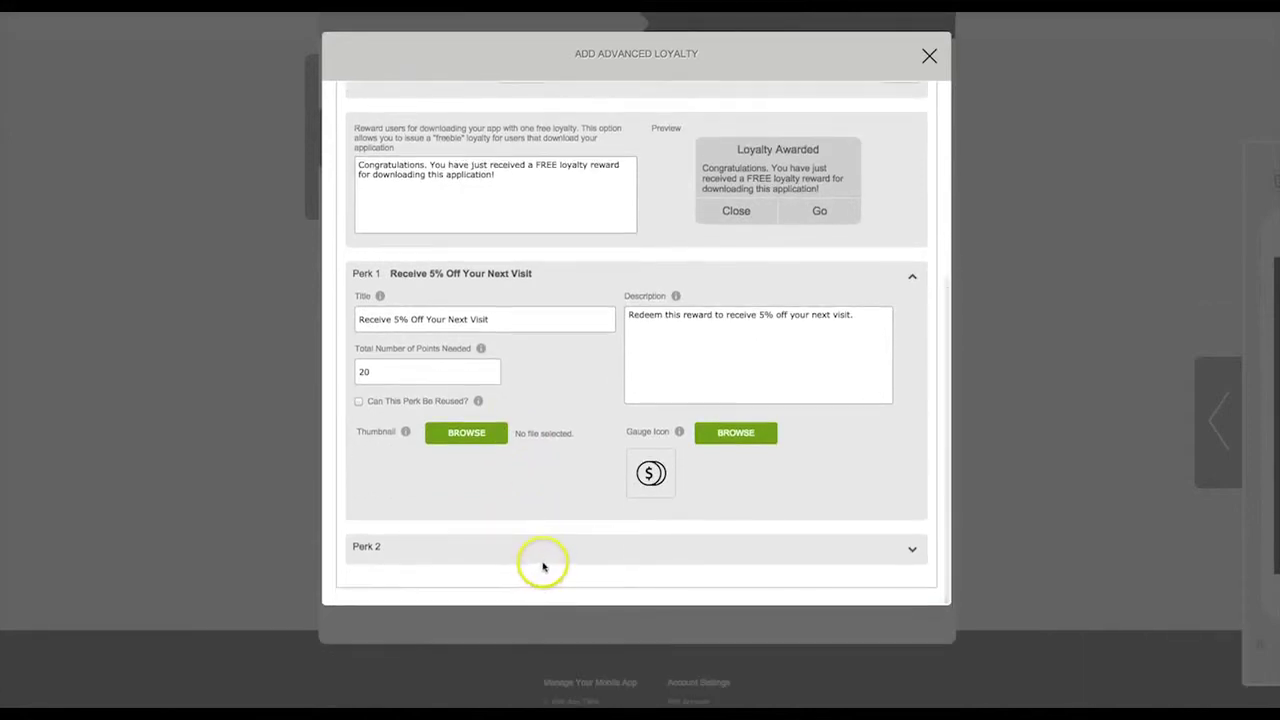
Fill Perk 2 as 'Get a free wash with haircut!', 40 points, with the watering-can gauge icon.
click(910, 547)
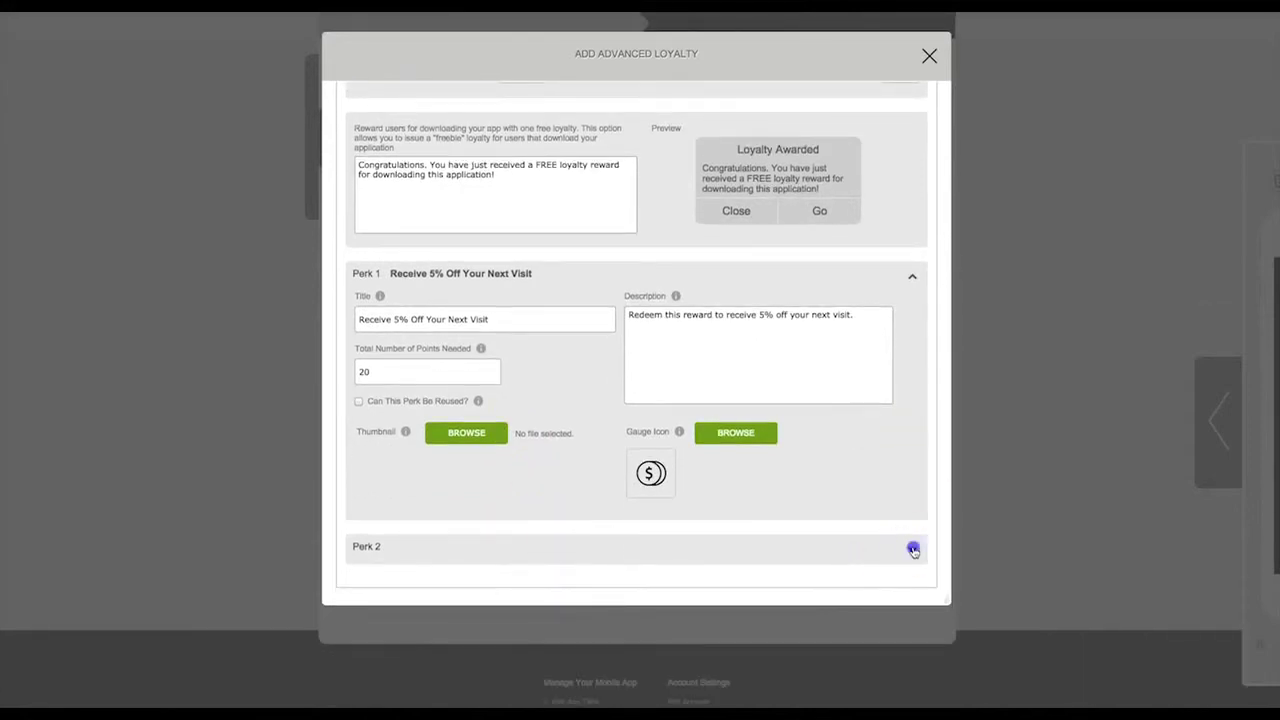
scroll(742, 458, down, 3)
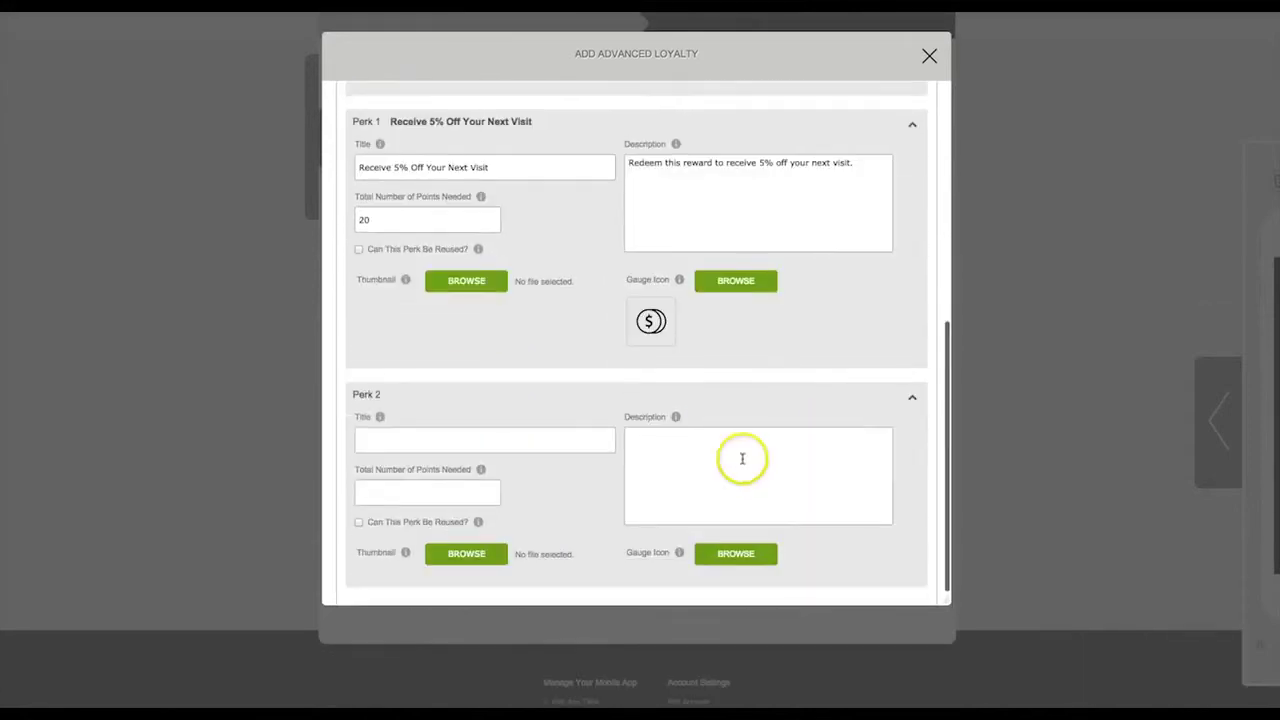
scroll(433, 437, down, 1)
click(431, 432)
text(Get a free wash with haircut!)
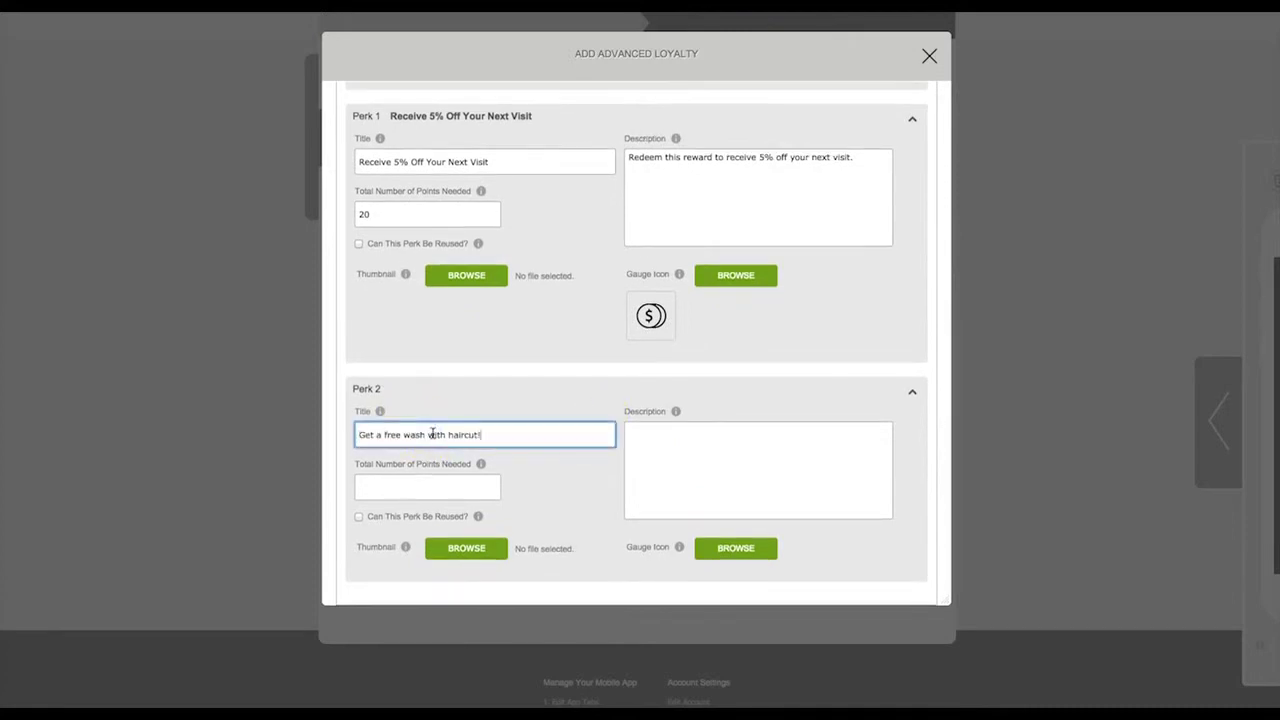
click(751, 441)
text(Redeem this reward to receive a free wash with your next haircut.)
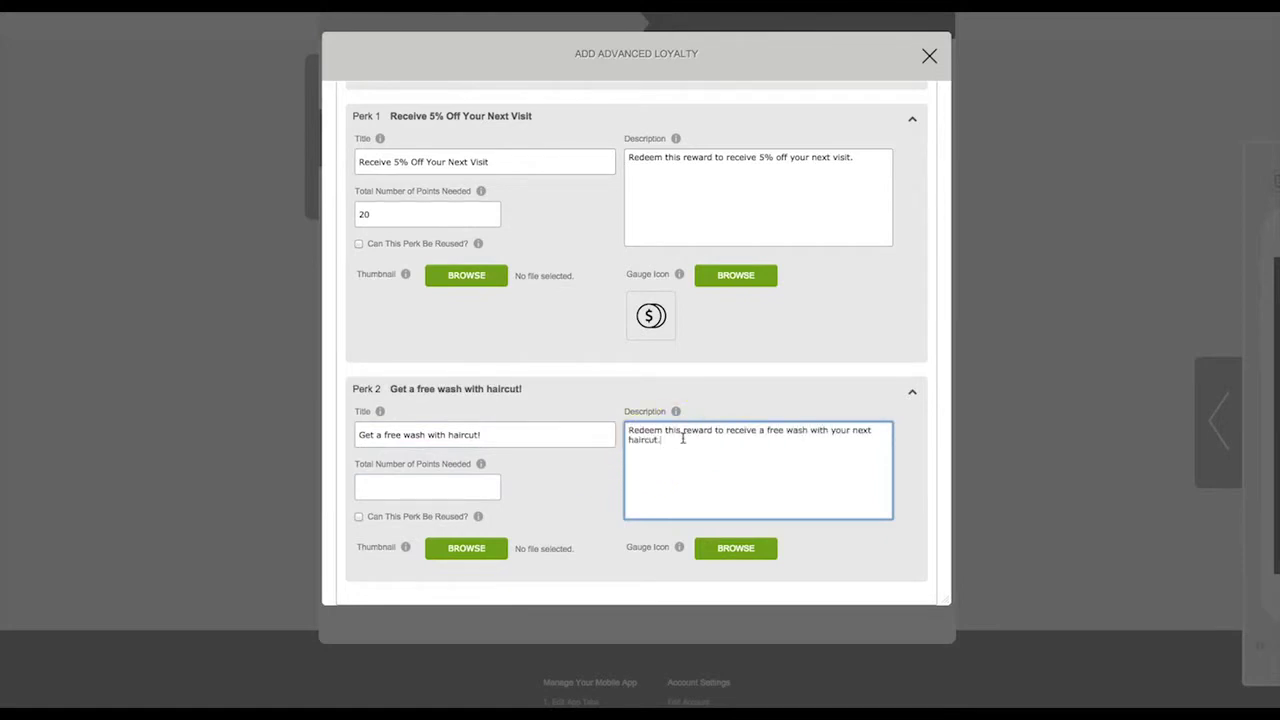
click(404, 486)
text(40)
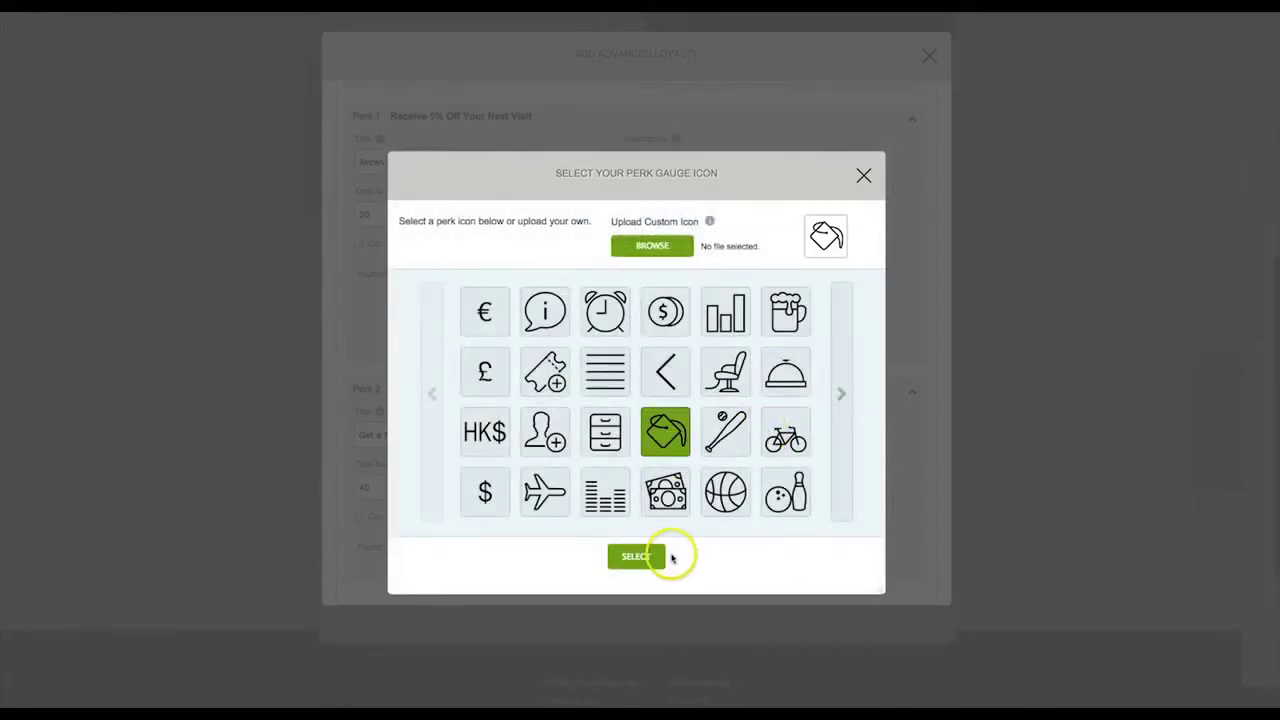
click(654, 558)
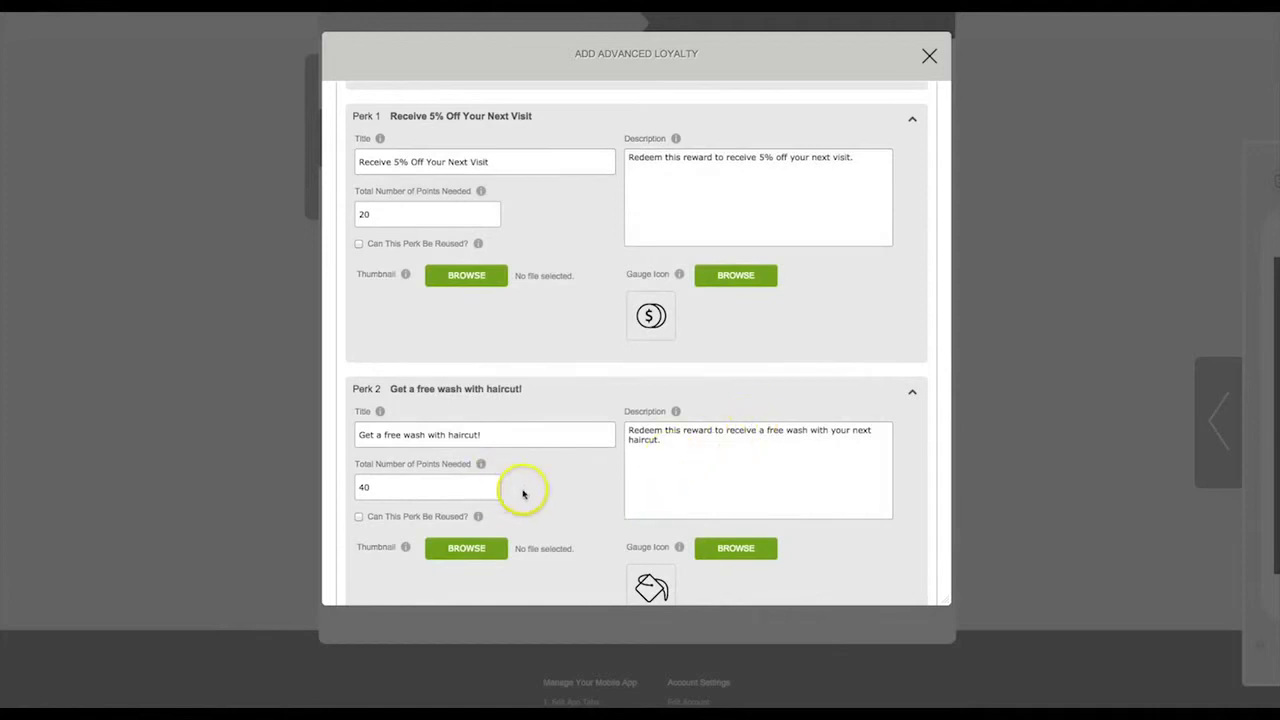
scroll(523, 490, down, 2)
Save the Loyalty Rewards program, close its editor and drag it above the other loyalty.
scroll(525, 482, up, 5)
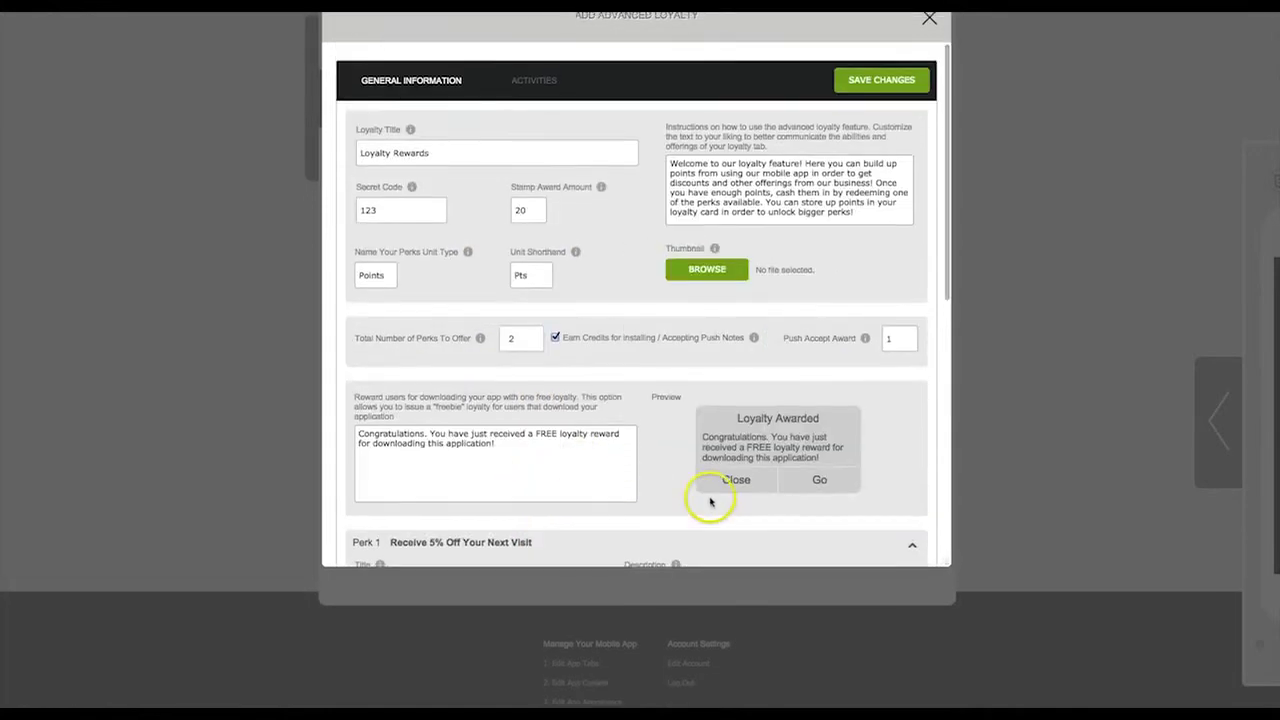
scroll(710, 502, up, 1)
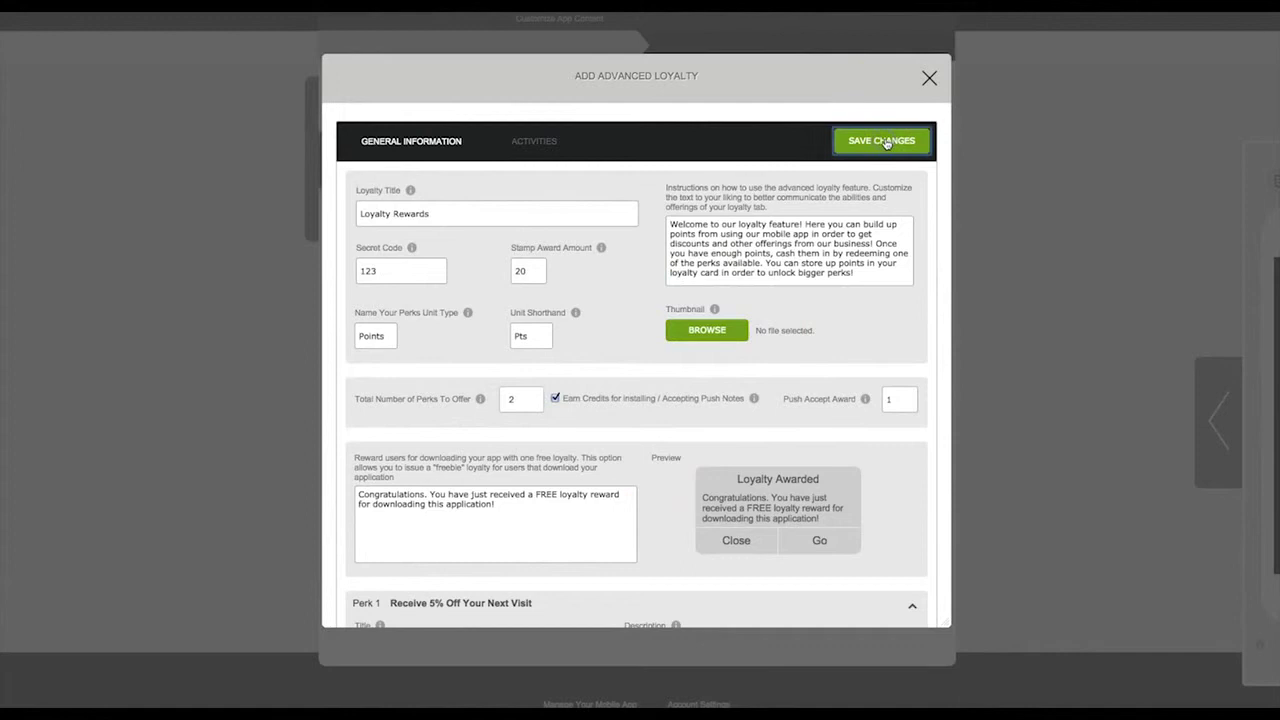
click(886, 144)
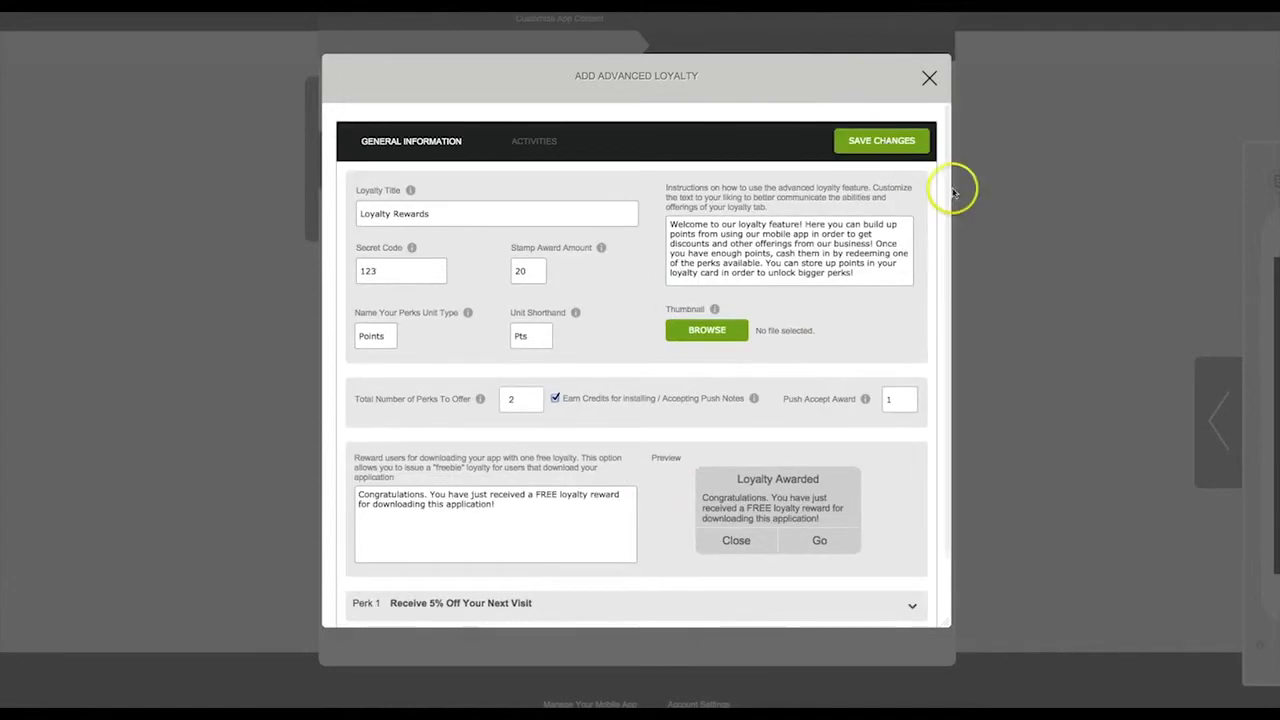
click(929, 78)
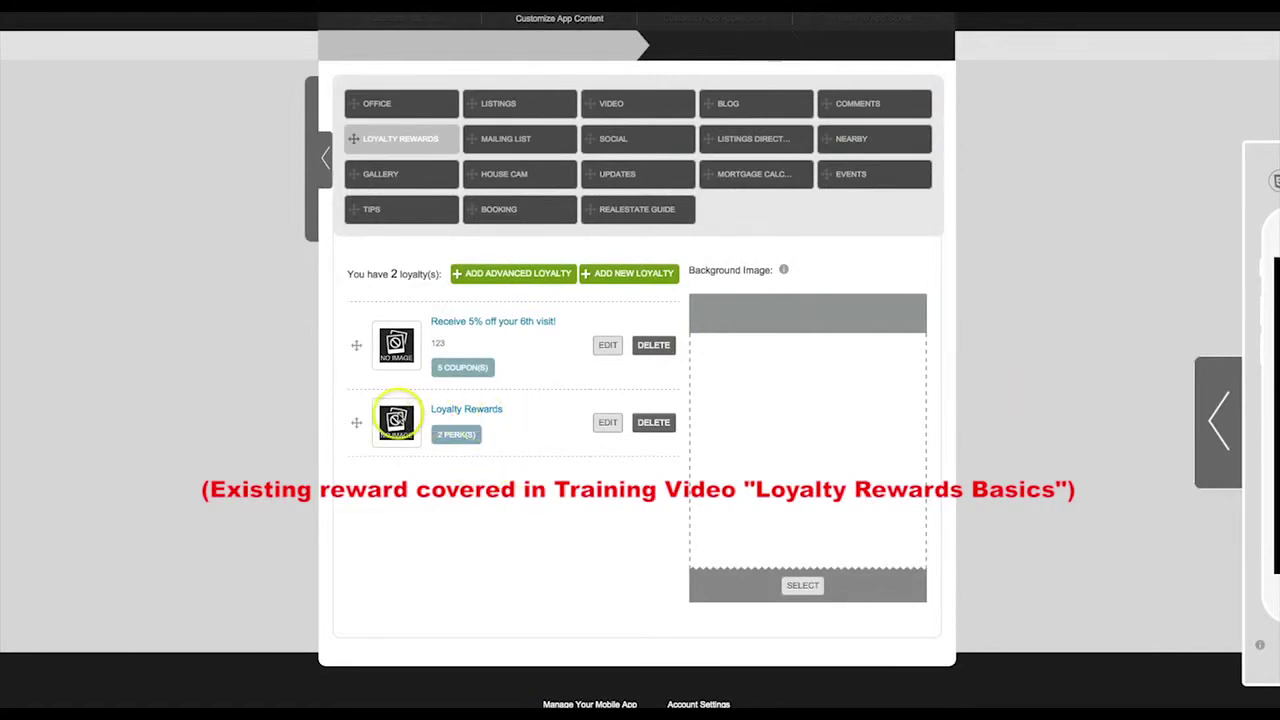
mouse_move(356, 424)
mouse_down()
mouse_move(351, 331)
mouse_move(357, 352)
mouse_up()
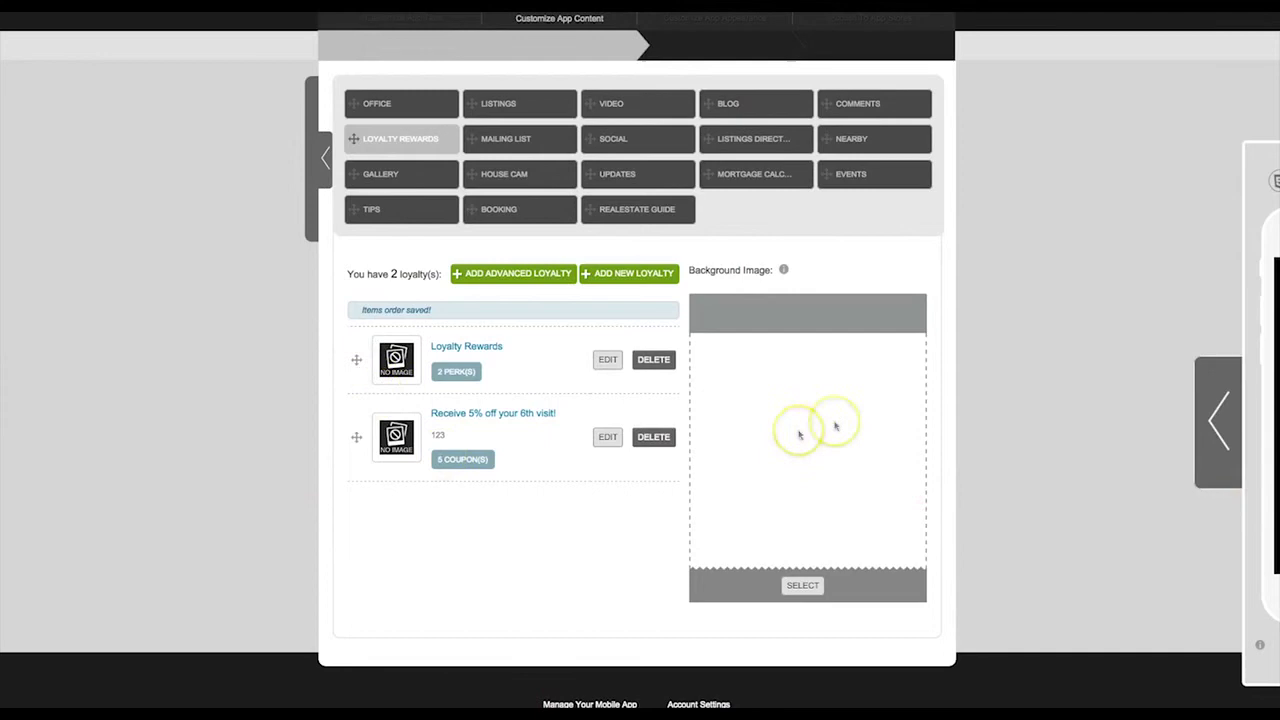
Open Loyalty Rewards in the phone preview, dismissing the login notice and account sheet.
click(1205, 424)
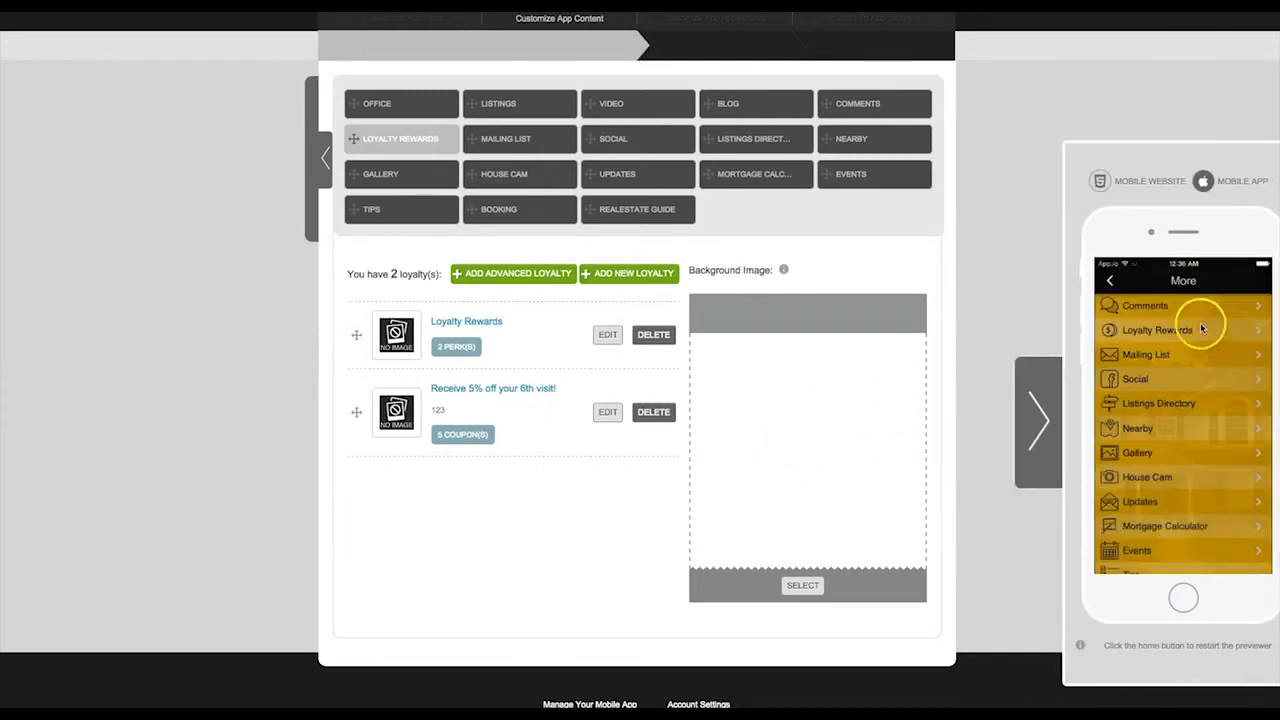
click(1160, 329)
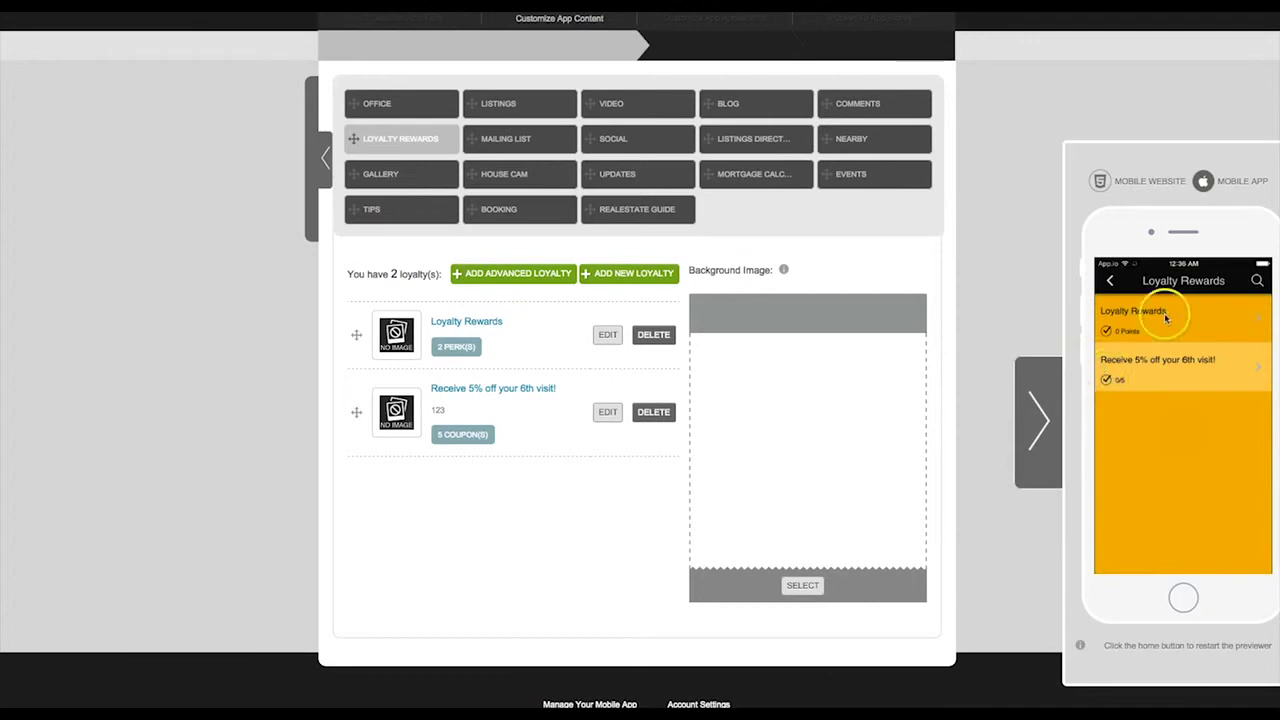
click(1264, 322)
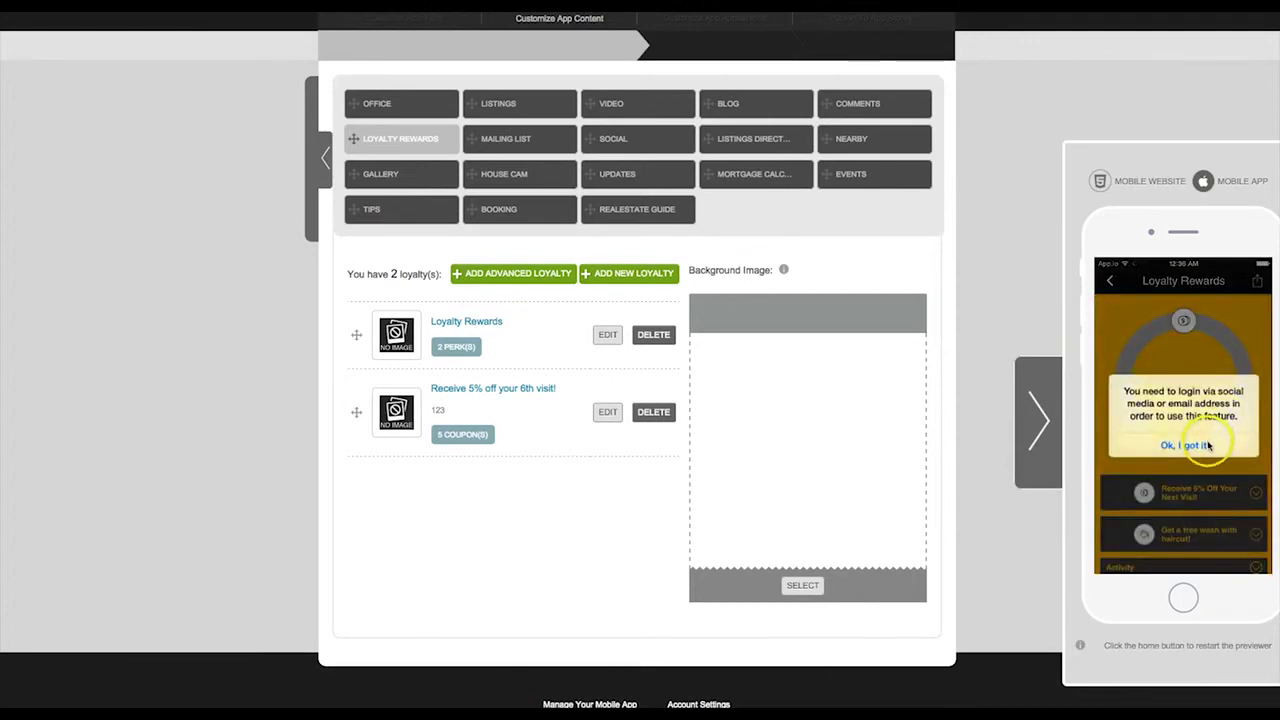
click(1208, 447)
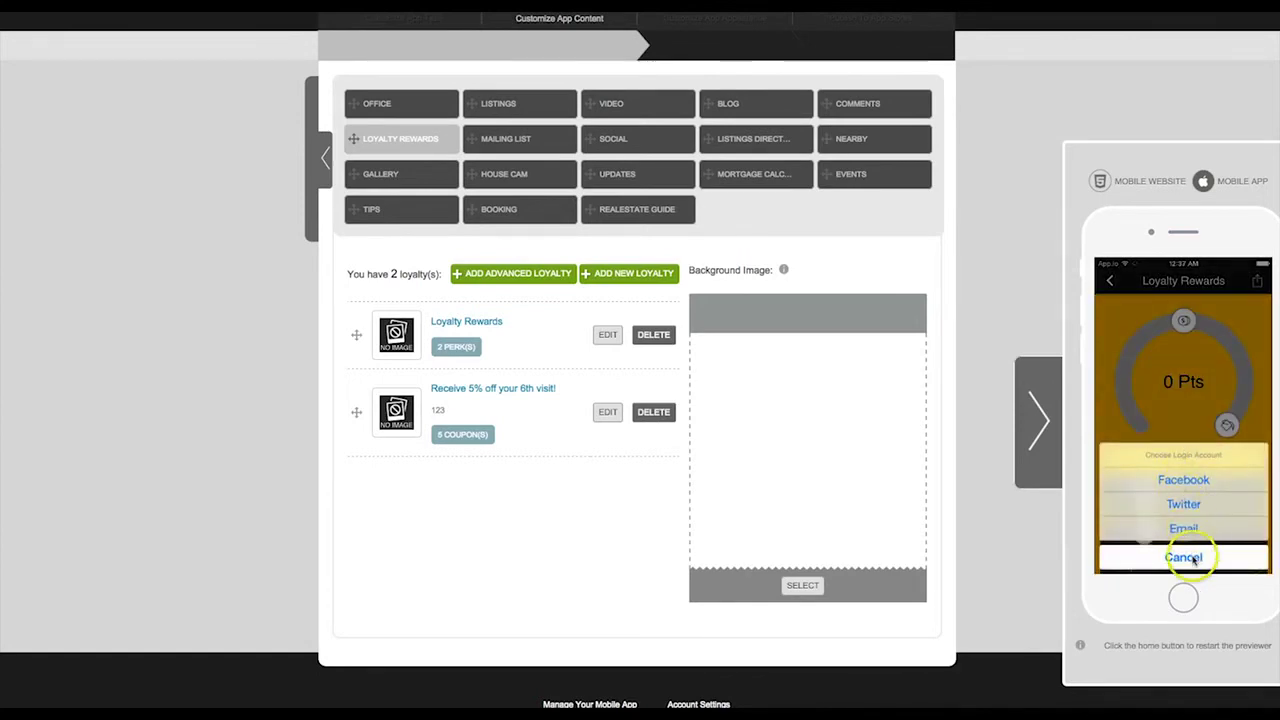
click(1193, 559)
Expand the 5% off perk in the preview, then reopen Loyalty Rewards for editing.
click(1258, 498)
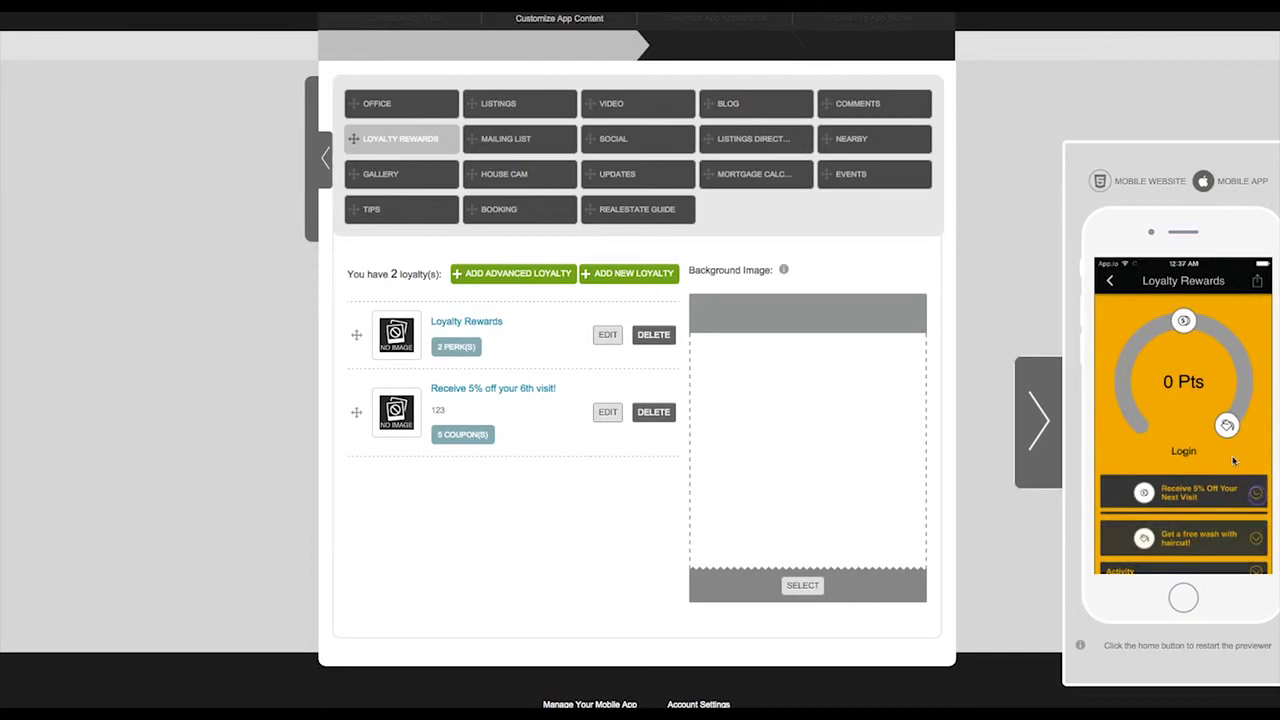
scroll(1258, 498, up, 1)
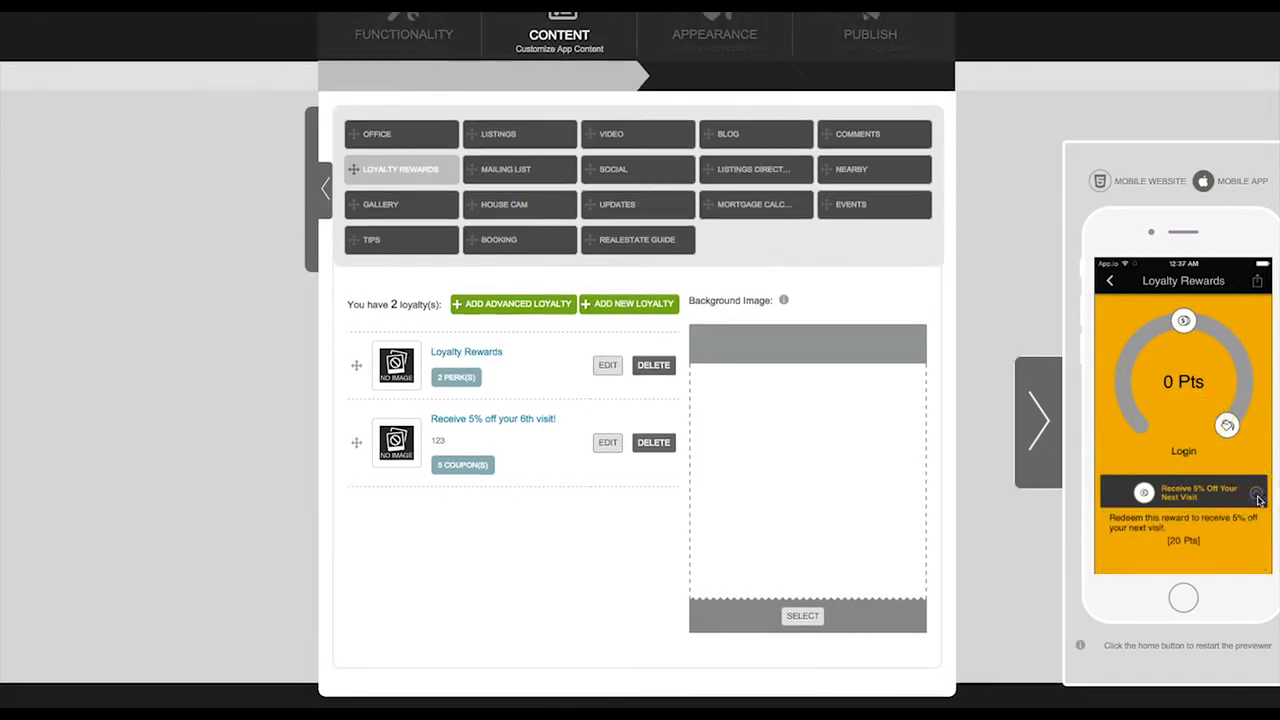
scroll(640, 400, up, 1)
click(607, 379)
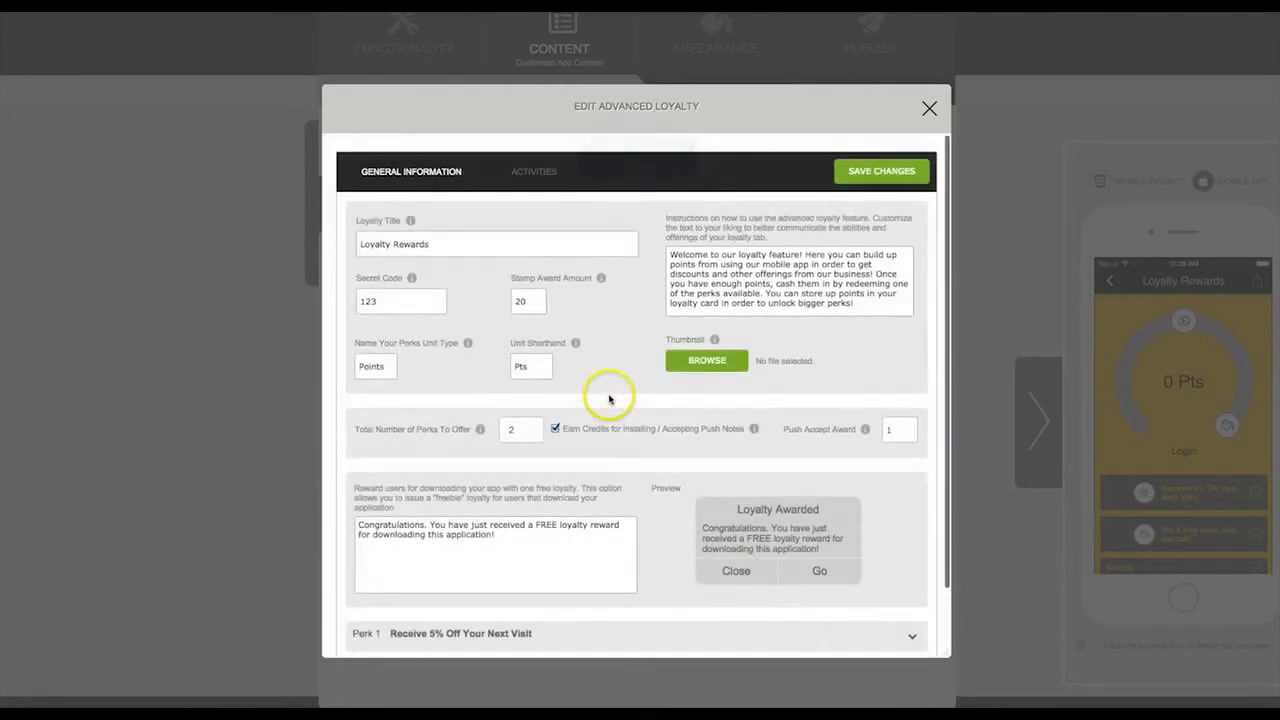
click(535, 172)
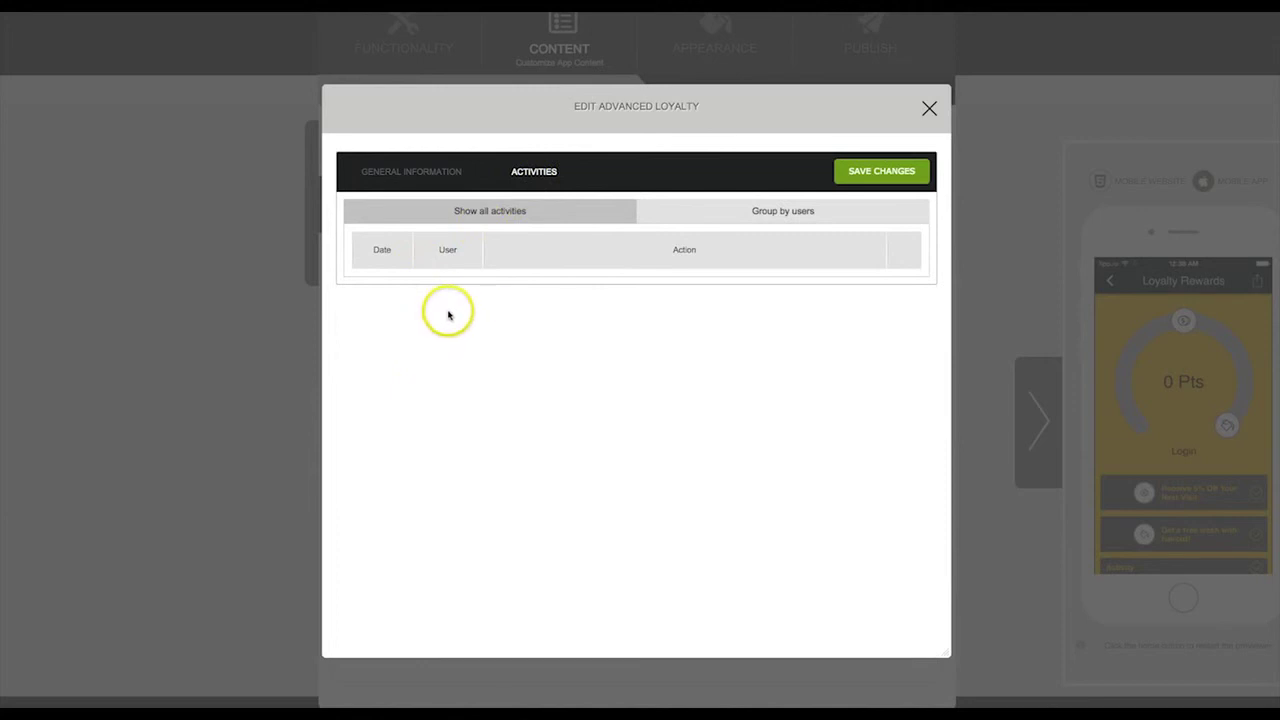
click(927, 109)
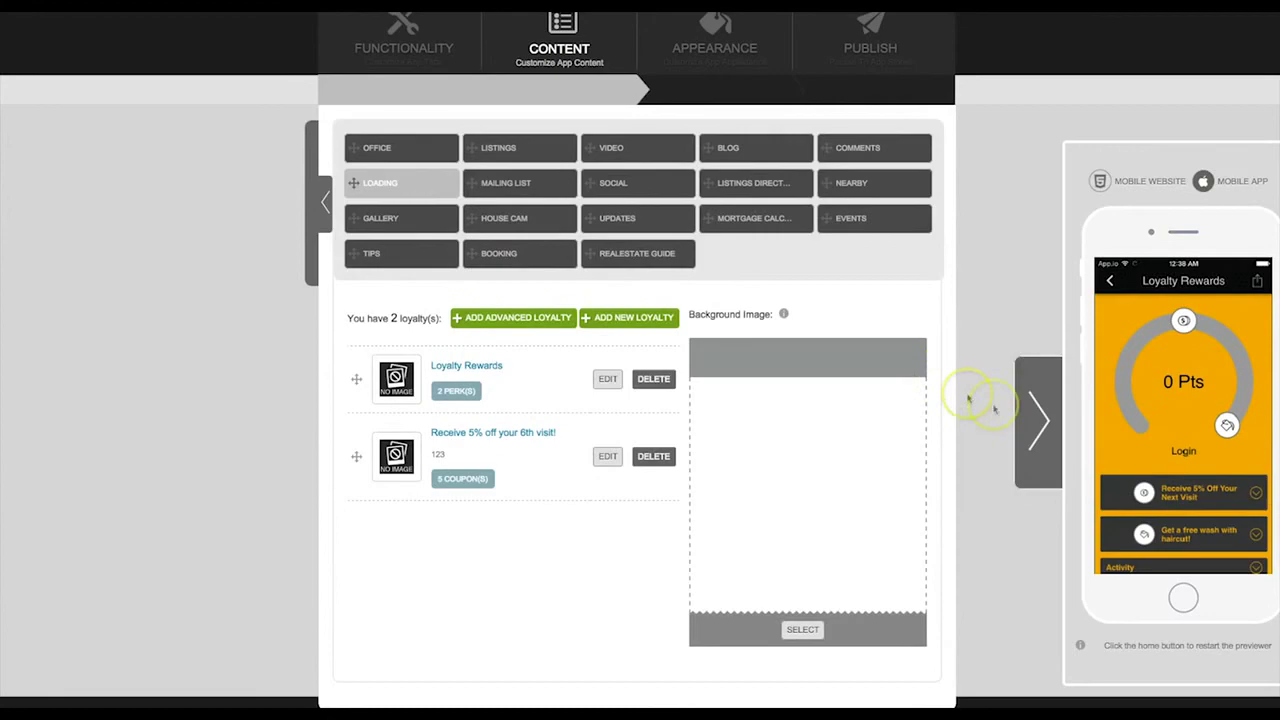